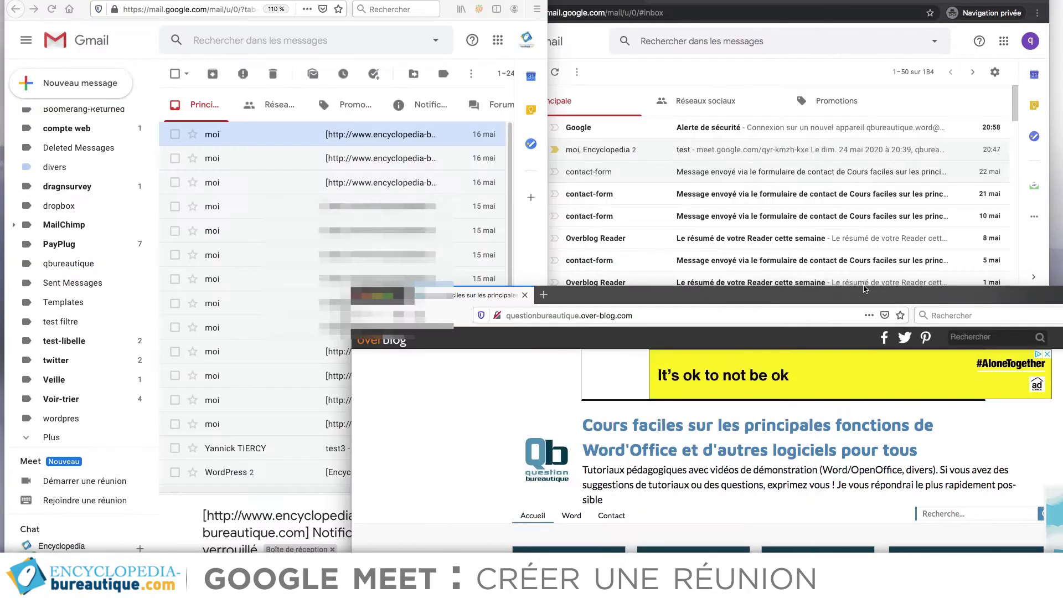
Step: Arrange the browser windows so the first Gmail inbox is narrowed beside the other two Gmail inboxes, with the blog window overlapping them
{"action": "left_click_drag", "start_coordinate": [865, 288], "coordinate": [919, 347]}
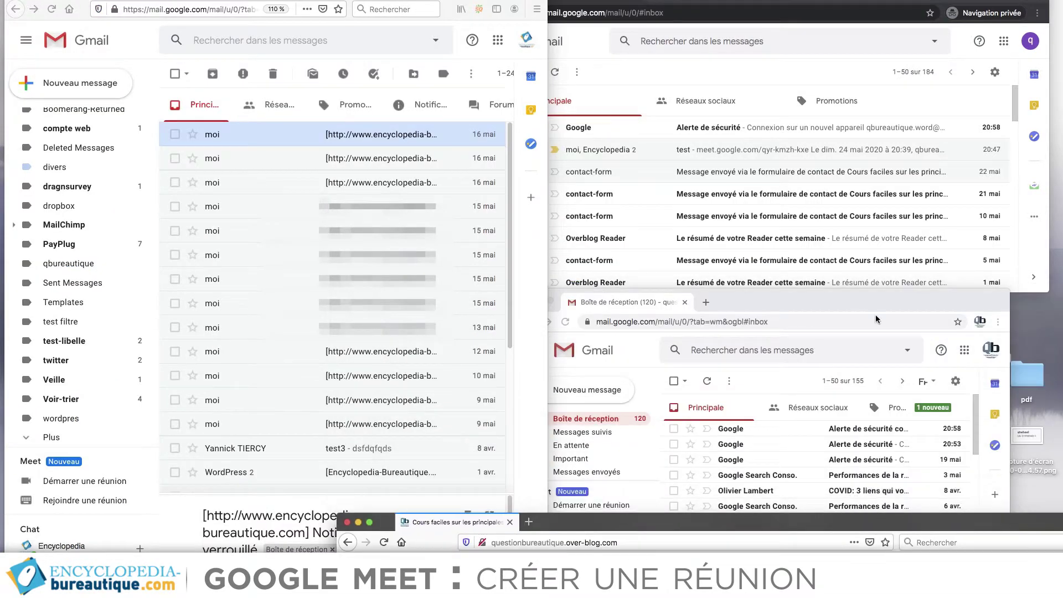
{"action": "left_click_drag", "start_coordinate": [881, 301], "coordinate": [872, 275]}
{"action": "left_click_drag", "start_coordinate": [872, 274], "coordinate": [865, 259]}
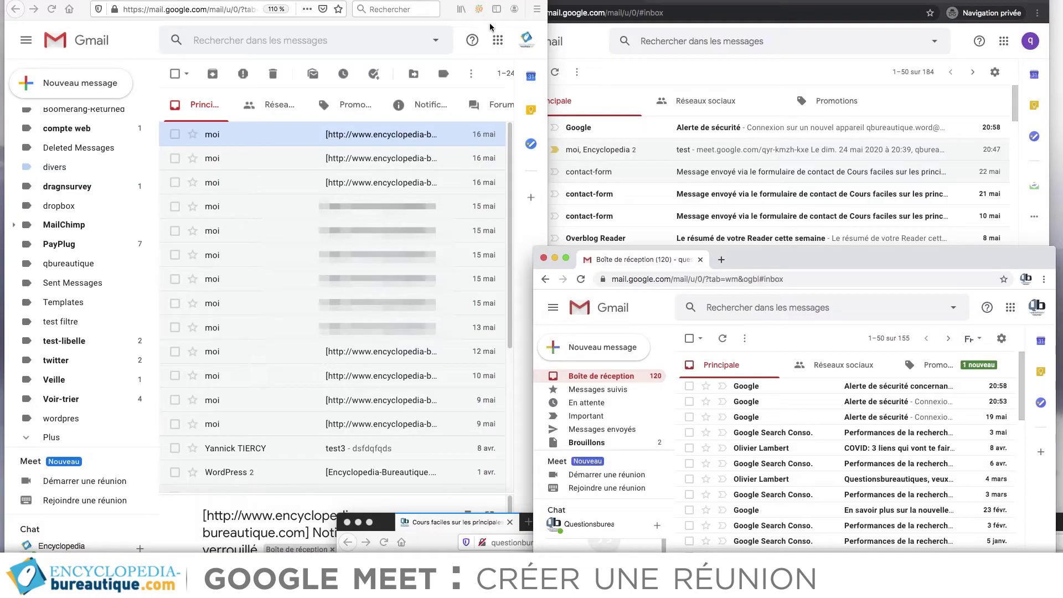
{"action": "left_click_drag", "start_coordinate": [516, 3], "coordinate": [513, 3]}
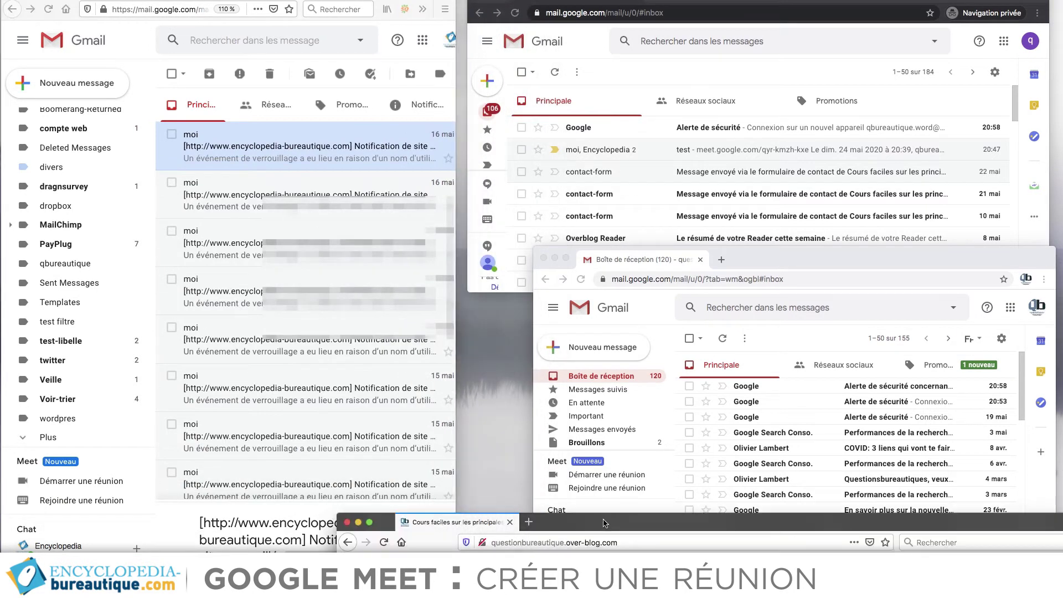
{"action": "left_click_drag", "start_coordinate": [605, 523], "coordinate": [599, 394]}
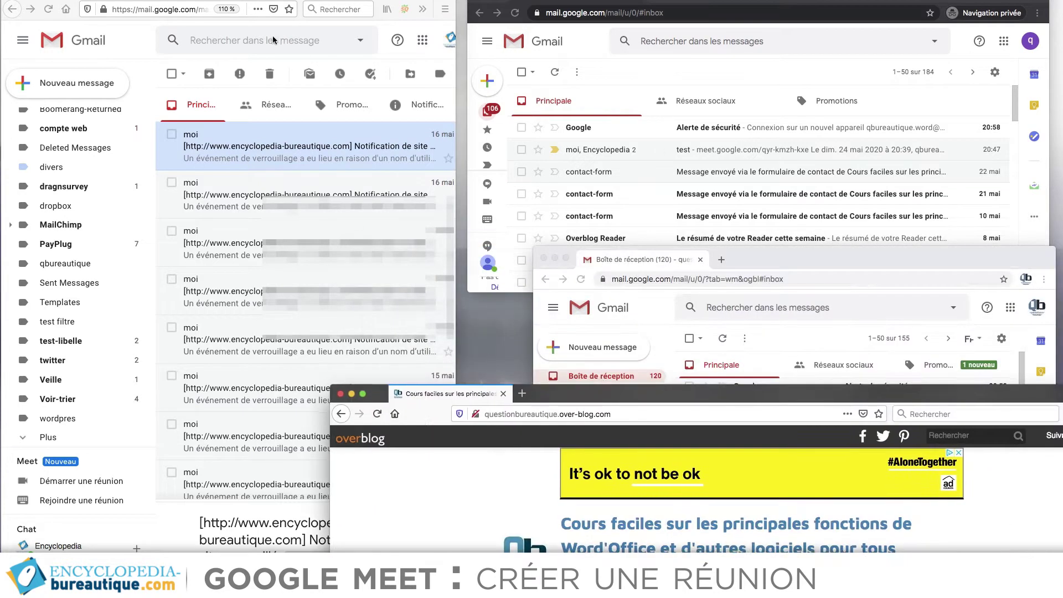
Step: Check which Google accounts are signed in in the first Gmail window and in the private-browsing Gmail window
{"action": "left_click", "coordinate": [388, 55]}
{"action": "left_click", "coordinate": [449, 41]}
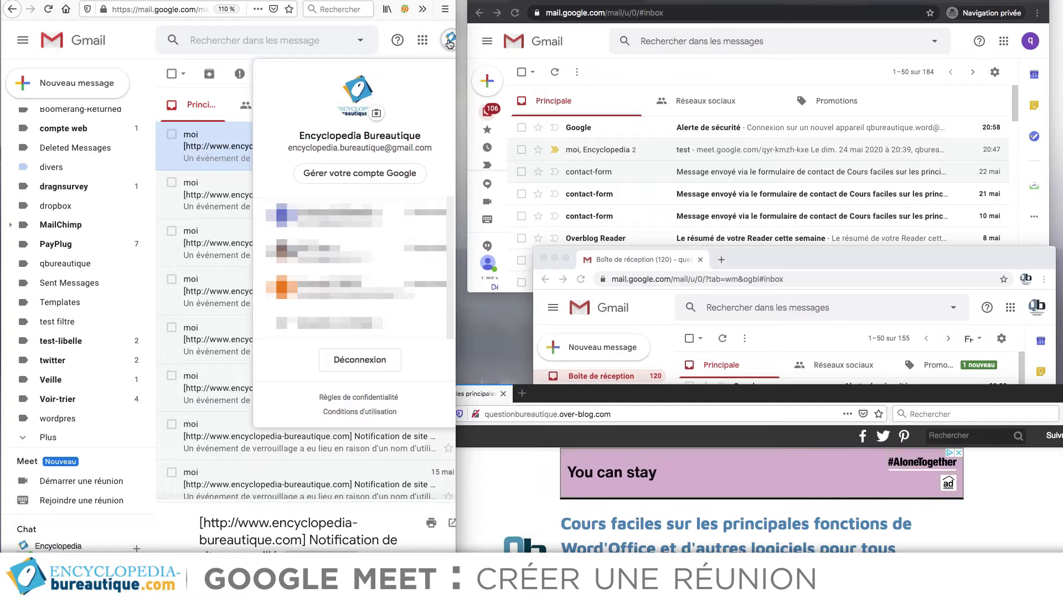
{"action": "left_click", "coordinate": [582, 8]}
{"action": "left_click", "coordinate": [448, 48]}
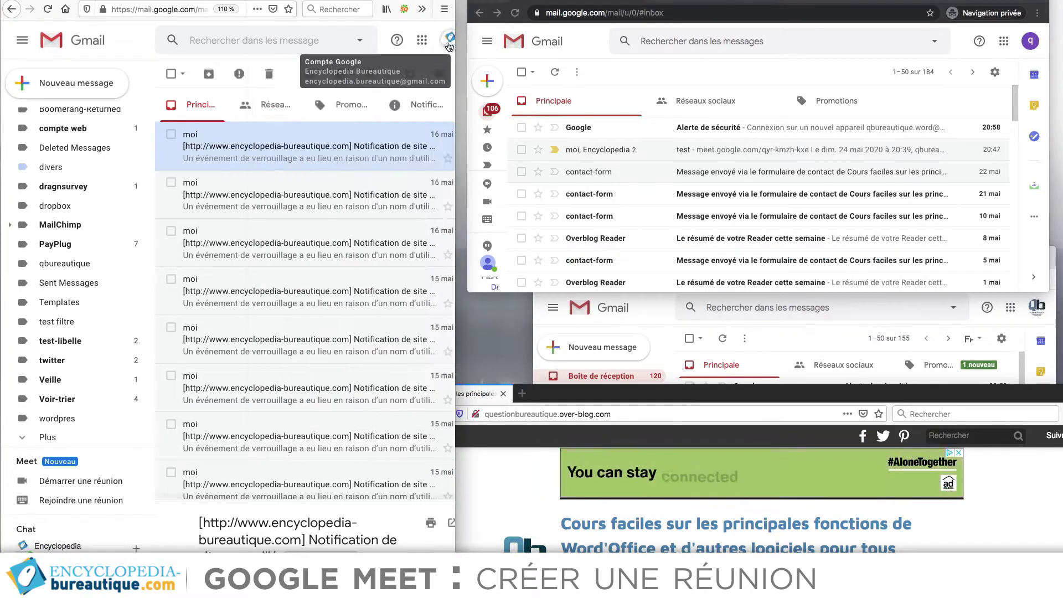
{"action": "left_click", "coordinate": [1030, 42]}
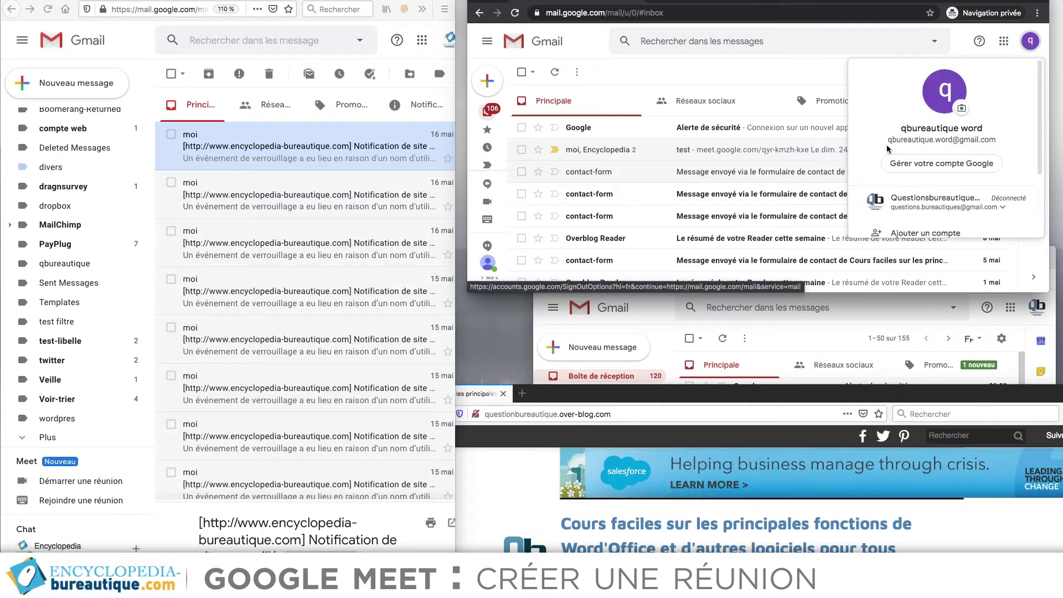
{"action": "left_click", "coordinate": [1029, 40]}
Step: Enlarge the questionbureautique blog window, close its floating ad, and look through the home page
{"action": "left_click_drag", "start_coordinate": [551, 388], "coordinate": [252, 0]}
{"action": "mouse_move", "coordinate": [885, 332]}
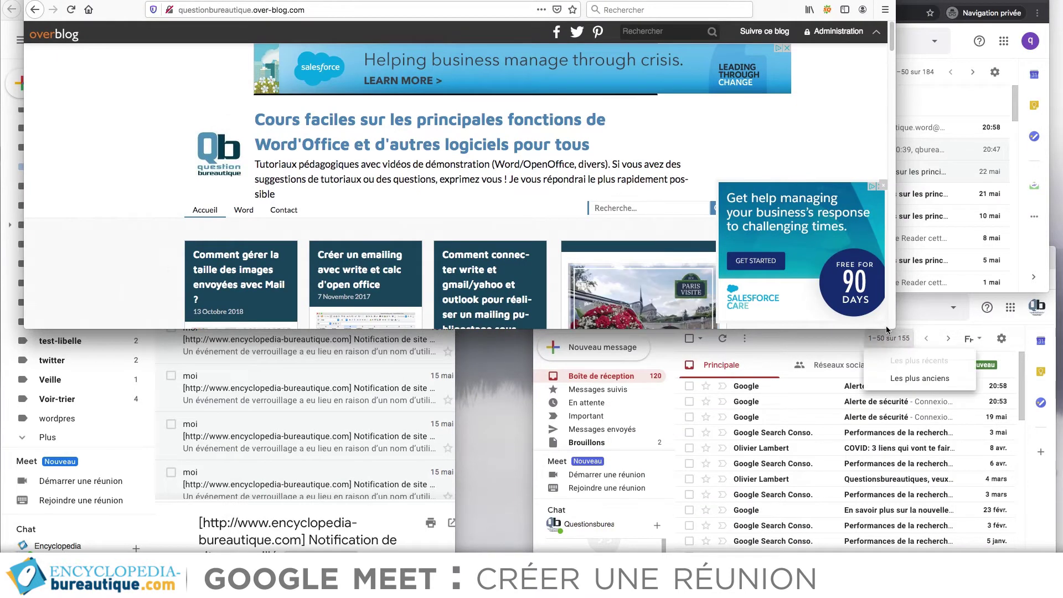
{"action": "left_click", "coordinate": [884, 185]}
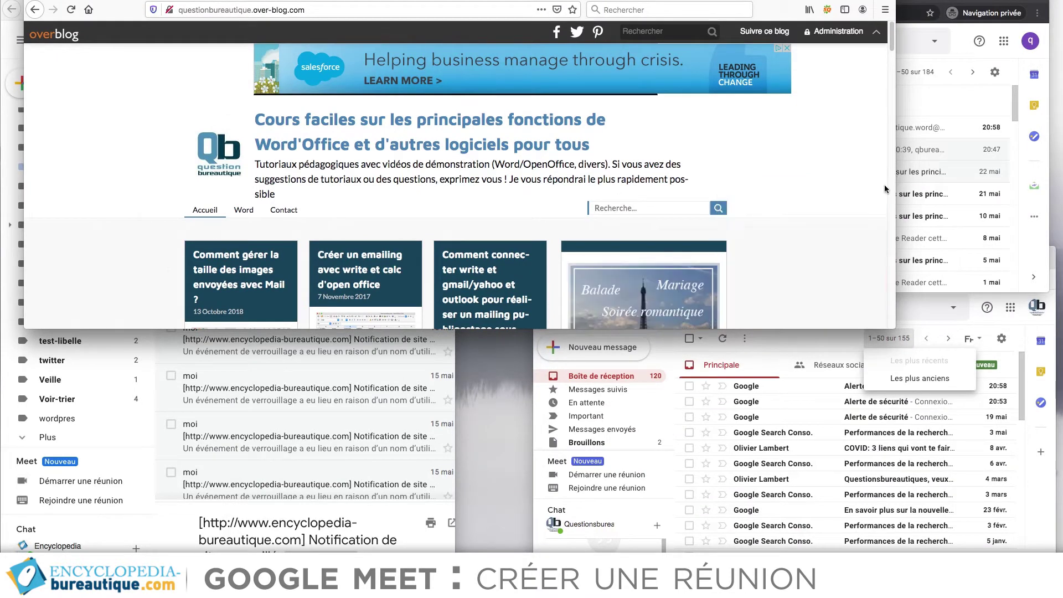
{"action": "left_click_drag", "start_coordinate": [894, 325], "coordinate": [766, 551]}
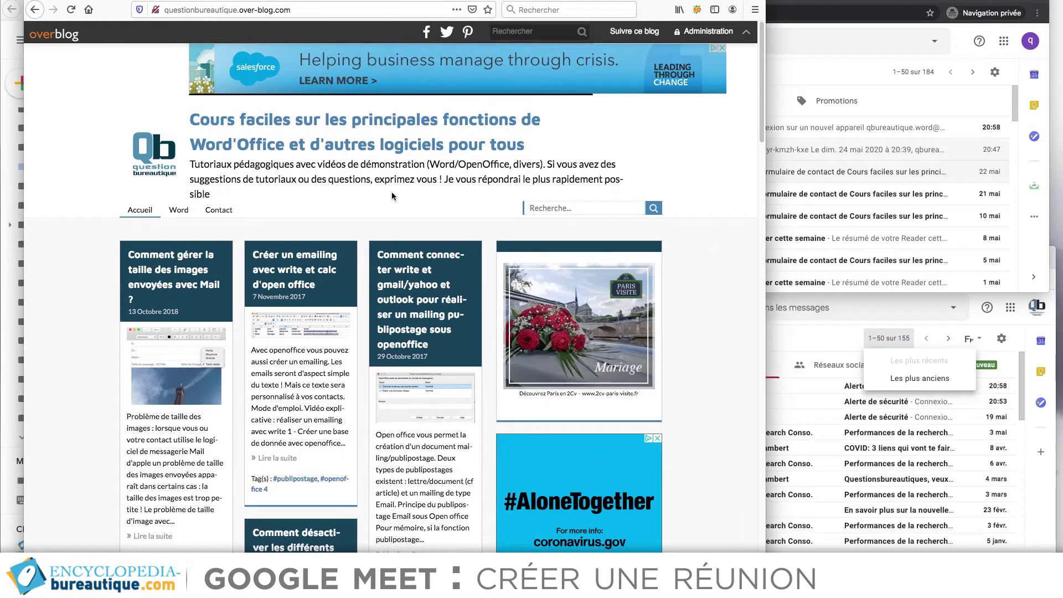
{"action": "scroll", "coordinate": [395, 190], "scroll_direction": "down", "scroll_amount": 3}
{"action": "scroll", "coordinate": [396, 193], "scroll_direction": "up", "scroll_amount": 3}
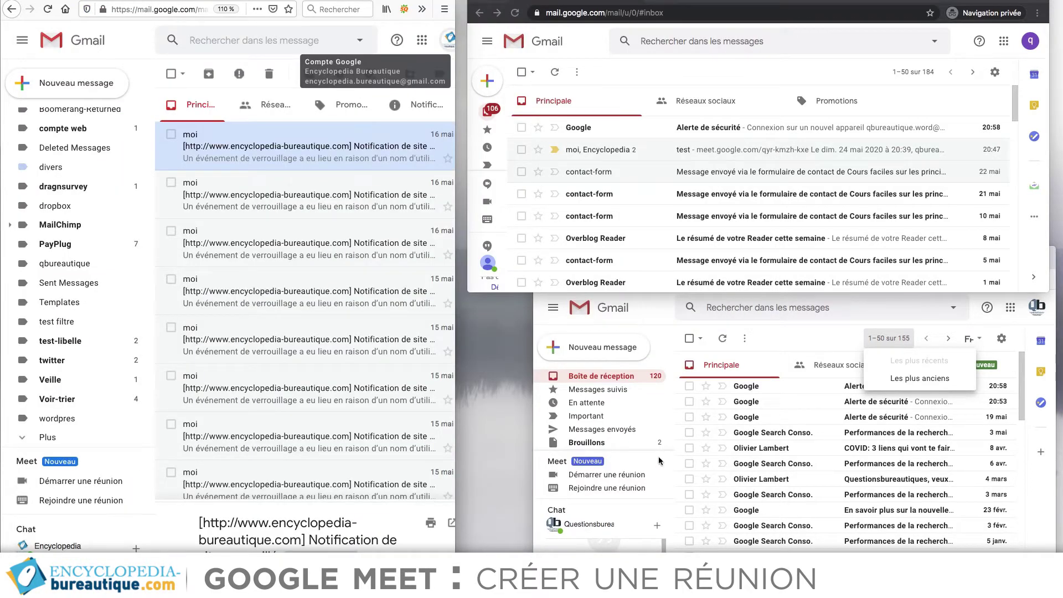
Step: Check the signed-in account of the third Gmail window, and position and widen that window beneath the private-browsing one
{"action": "left_click", "coordinate": [786, 321]}
{"action": "left_click_drag", "start_coordinate": [921, 254], "coordinate": [852, 271]}
{"action": "left_click", "coordinate": [962, 326]}
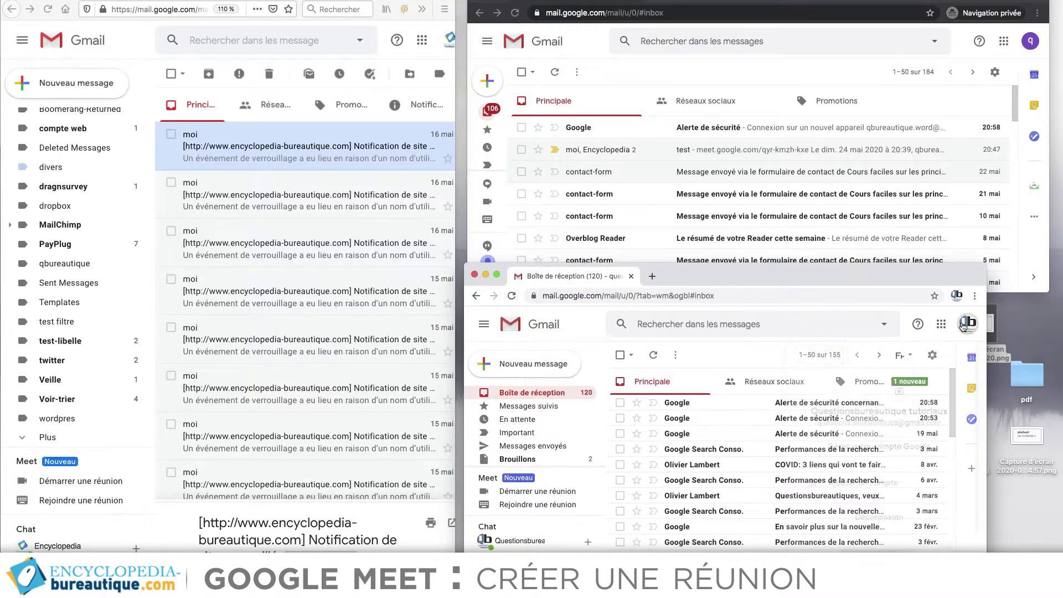
{"action": "left_click", "coordinate": [963, 325]}
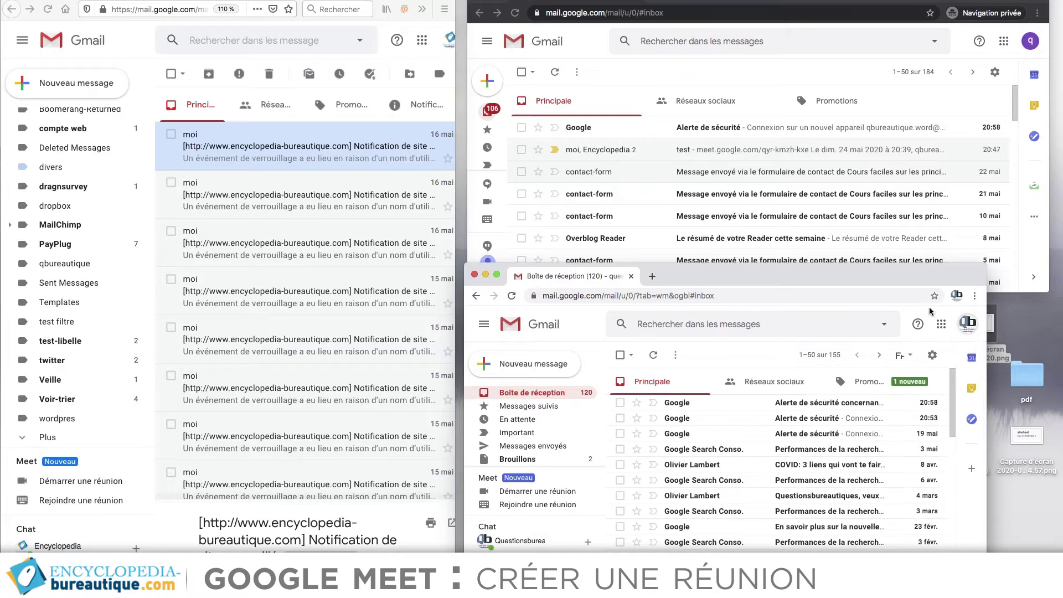
{"action": "mouse_move", "coordinate": [884, 266]}
{"action": "left_mouse_down"}
{"action": "mouse_move", "coordinate": [962, 293]}
{"action": "mouse_move", "coordinate": [876, 269]}
{"action": "mouse_move", "coordinate": [885, 280]}
{"action": "left_mouse_up"}
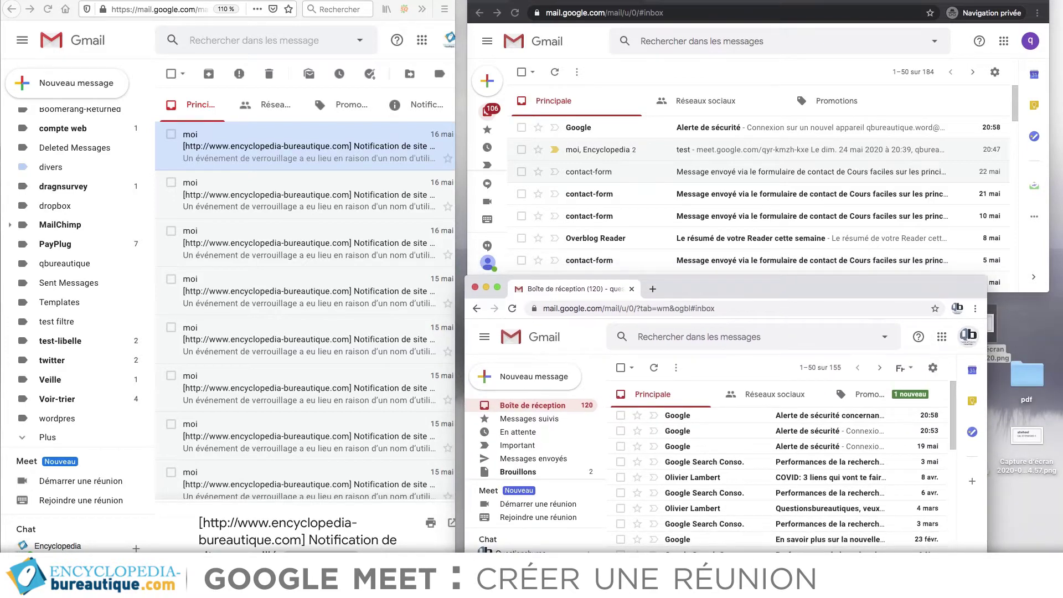
{"action": "left_click_drag", "start_coordinate": [987, 421], "coordinate": [1052, 420]}
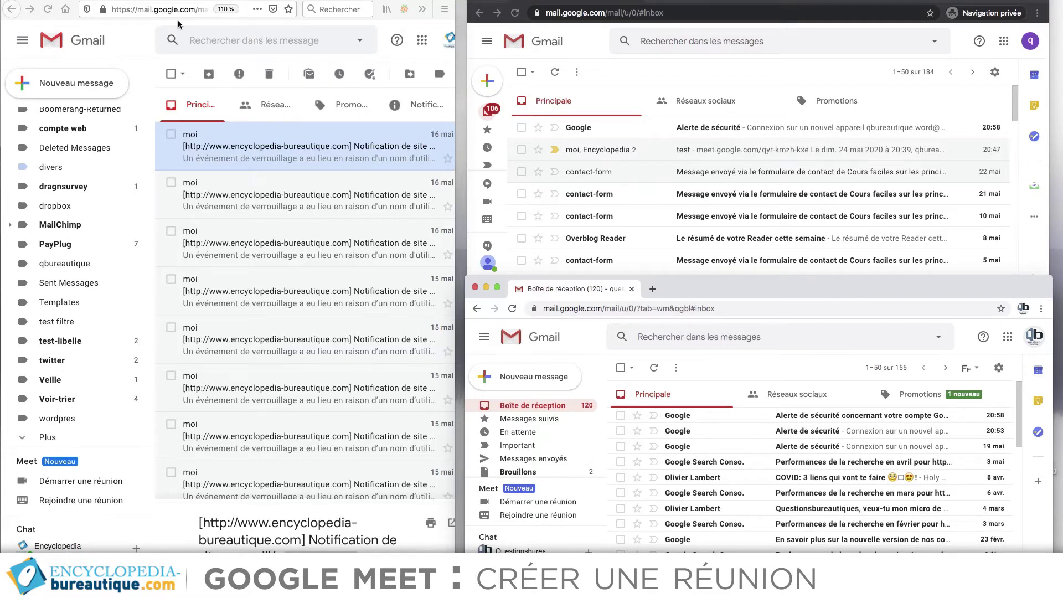
Step: Review the account details of the first Gmail window, which hosts the meeting
{"action": "left_click", "coordinate": [446, 39]}
{"action": "left_click", "coordinate": [449, 44]}
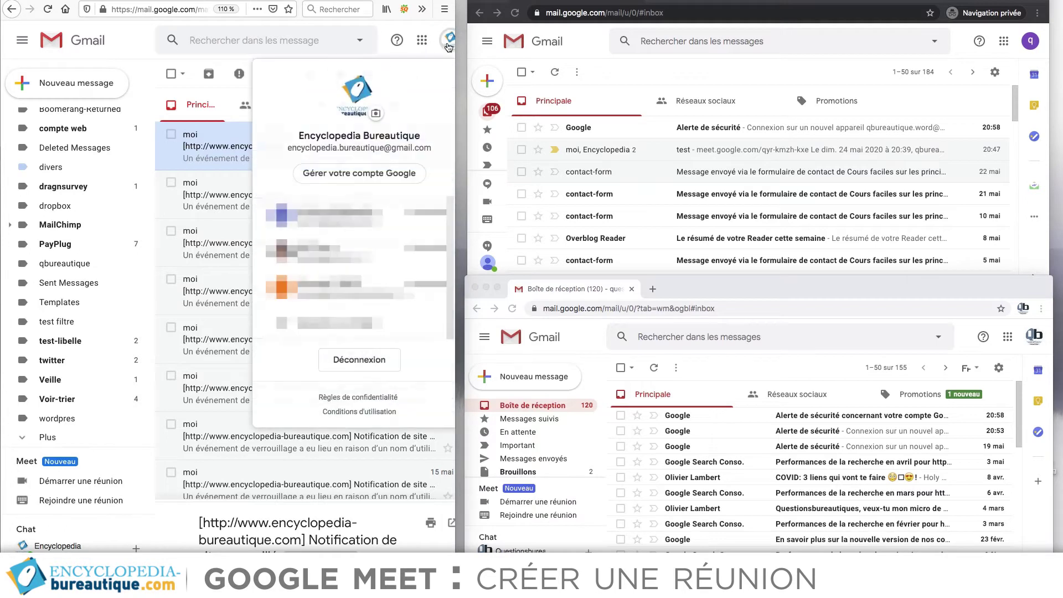
{"action": "left_click", "coordinate": [448, 44]}
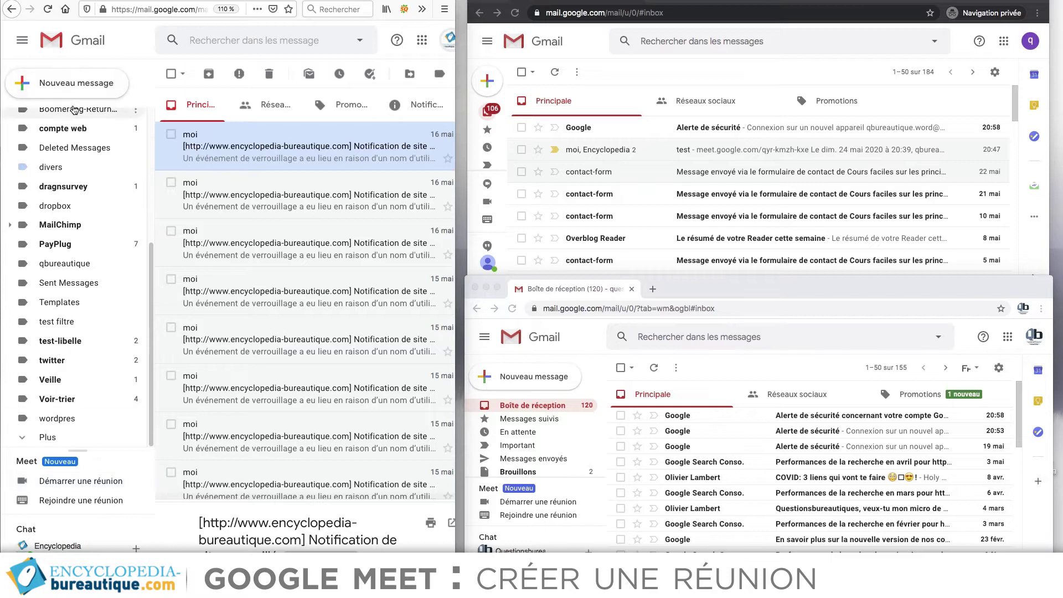
Step: Start a new Google Meet meeting from the first Gmail inbox and shrink its window to fit beside the other inboxes
{"action": "scroll", "coordinate": [49, 219], "scroll_direction": "up", "scroll_amount": 4}
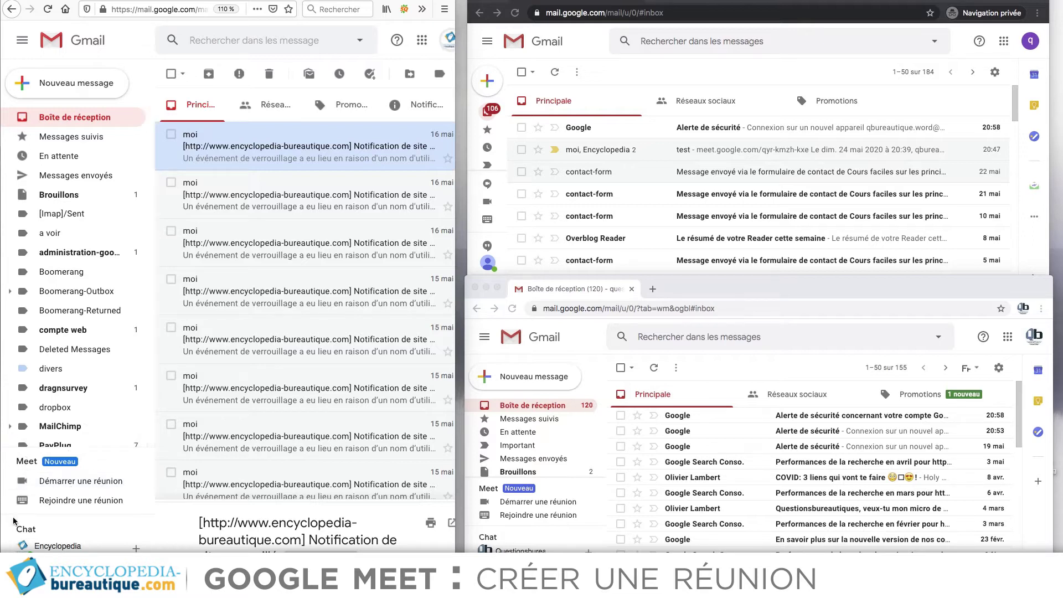
{"action": "left_click", "coordinate": [57, 482]}
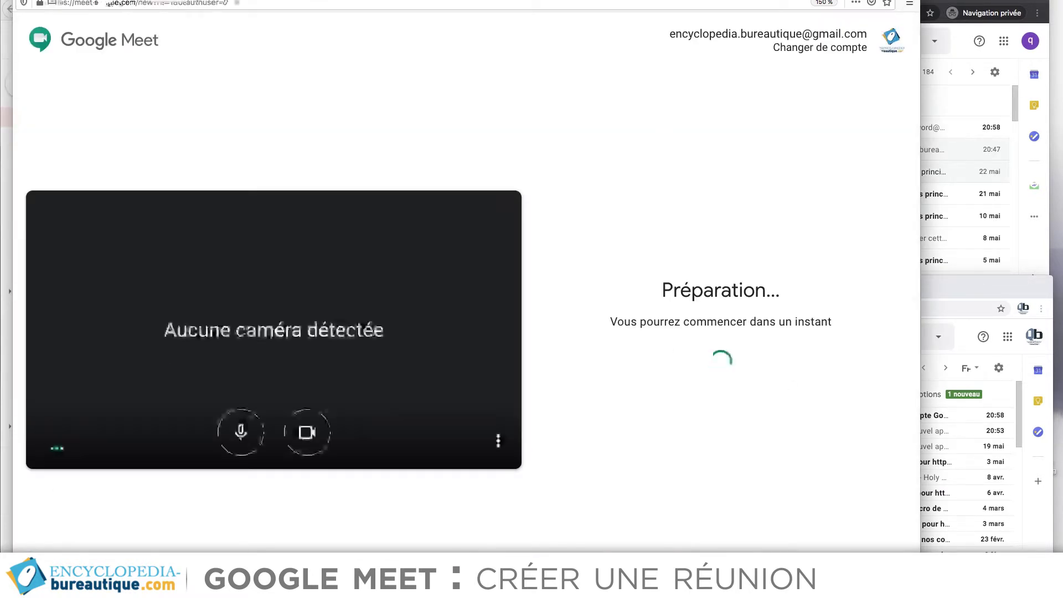
{"action": "left_click_drag", "start_coordinate": [919, 551], "coordinate": [406, 444]}
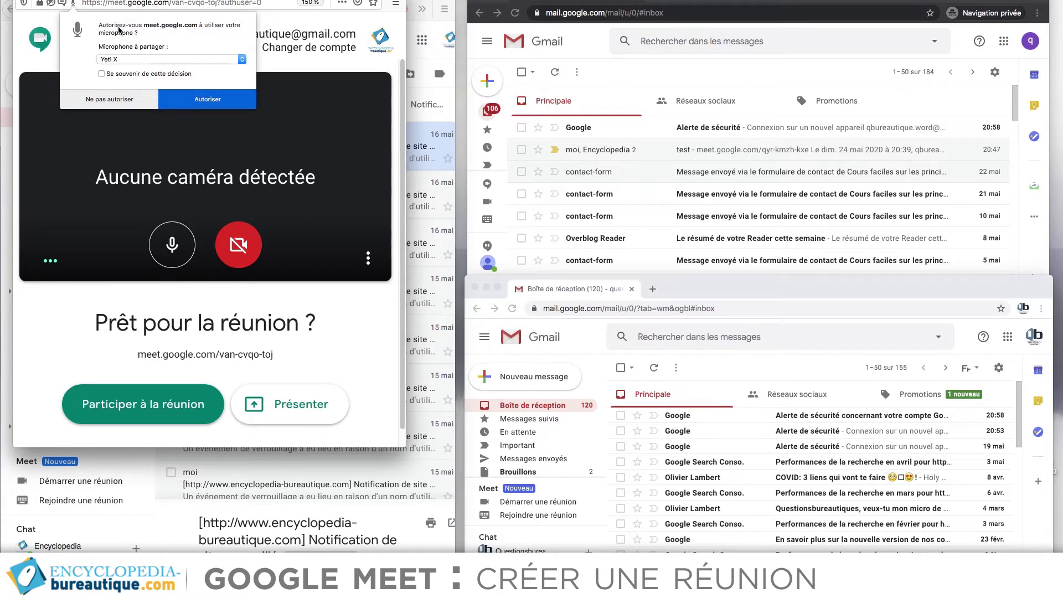
Step: Allow Meet to use the Yeti X microphone, highlight the meeting link, and join the meeting
{"action": "left_click", "coordinate": [209, 98]}
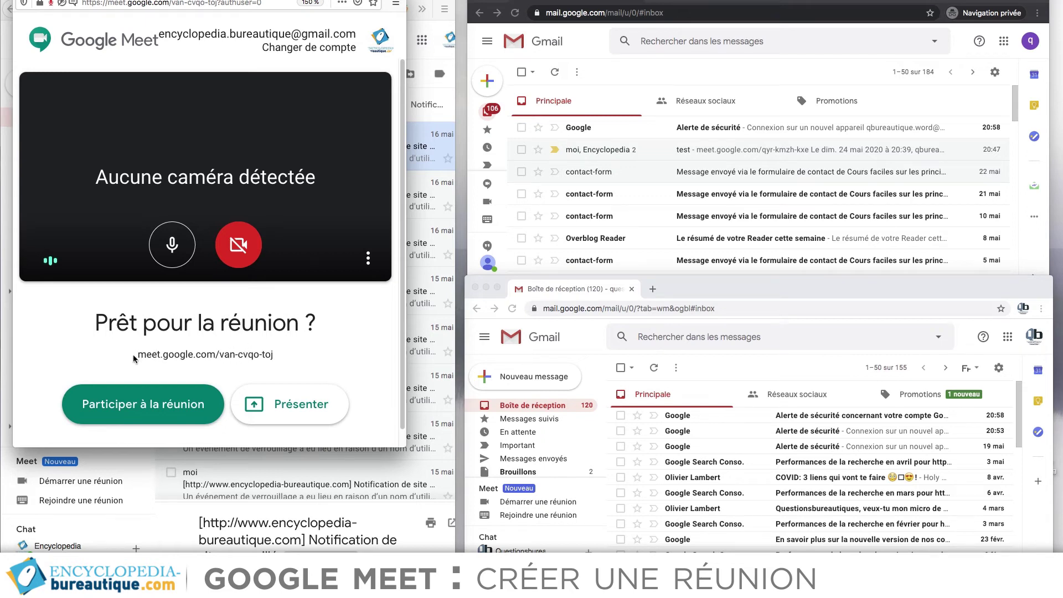
{"action": "left_click_drag", "start_coordinate": [141, 357], "coordinate": [273, 355]}
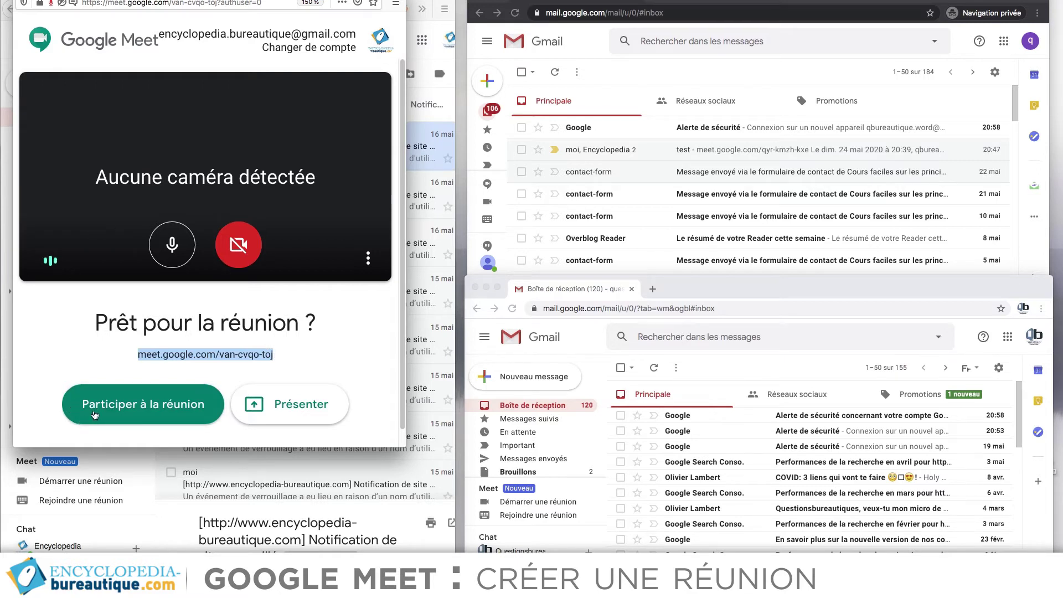
{"action": "left_click", "coordinate": [94, 415]}
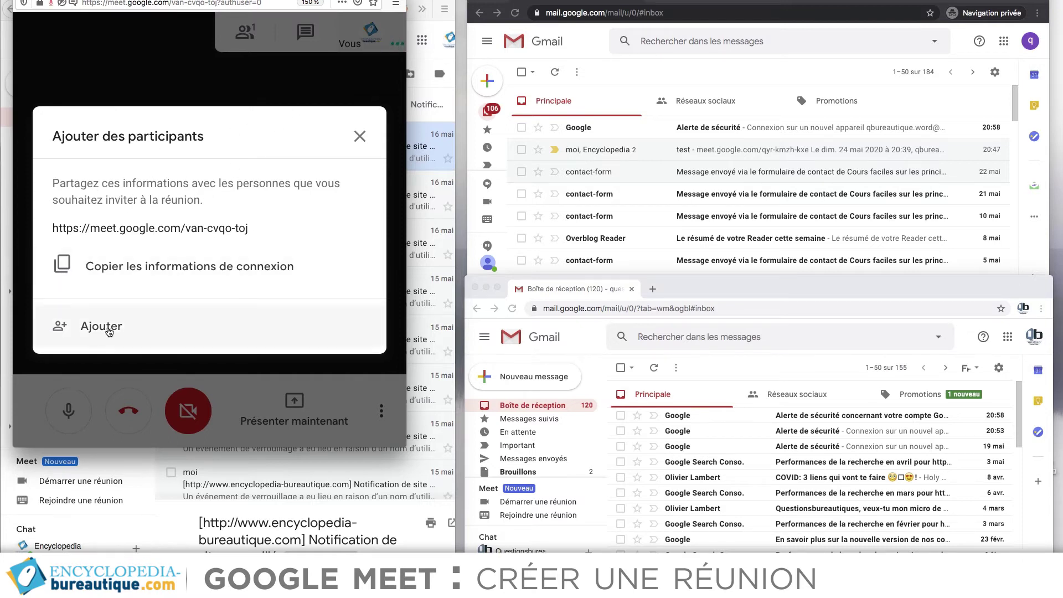
Step: Invite the Questionsbureautique tutoriaux and qbureautique word accounts to the meeting and send them the e-mail invitation
{"action": "left_click", "coordinate": [109, 326]}
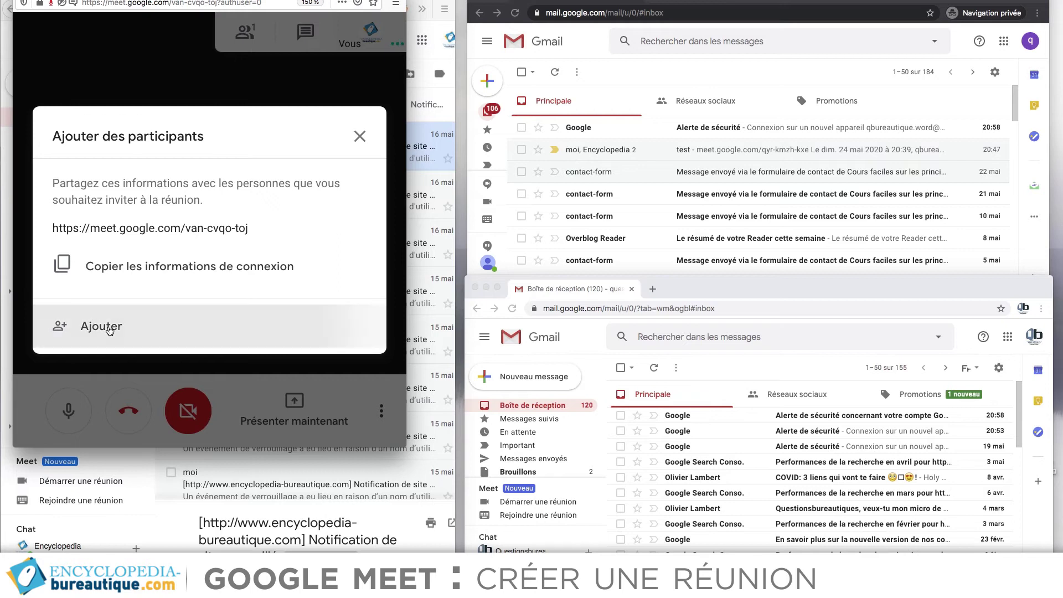
{"action": "type", "text": "q"}
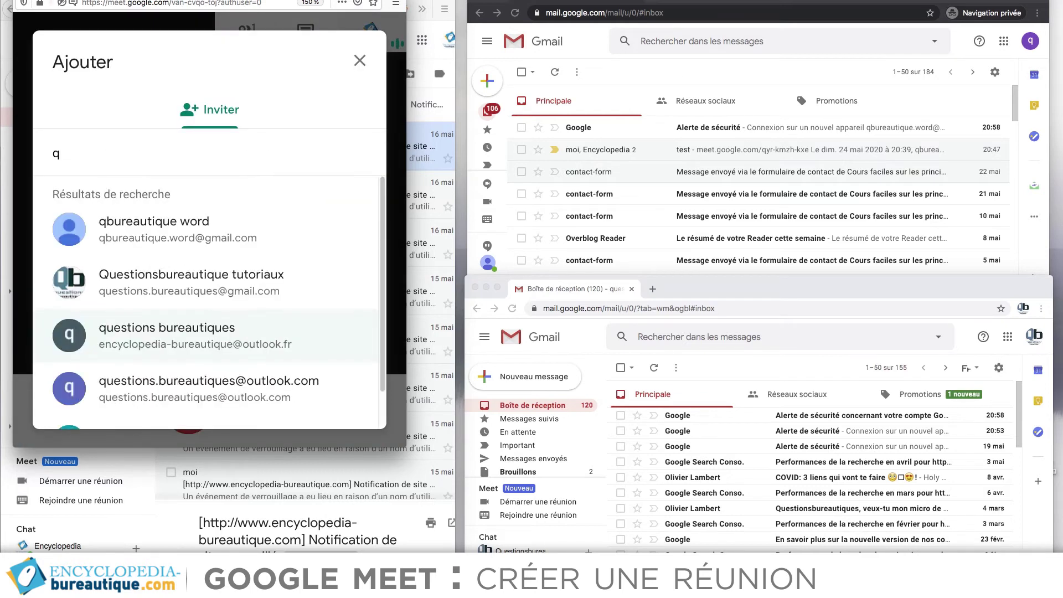
{"action": "left_click", "coordinate": [139, 283]}
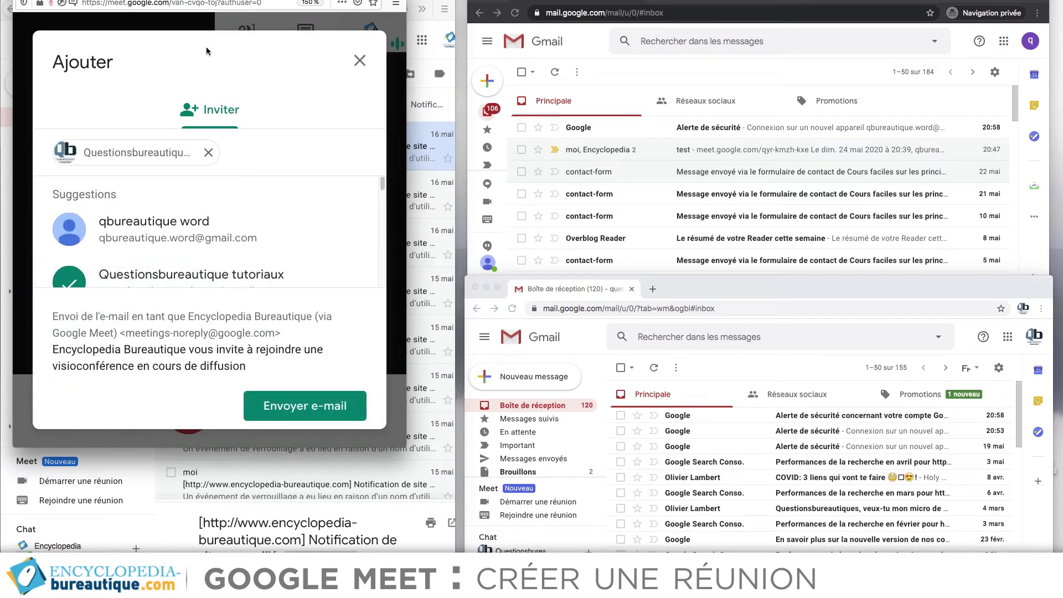
{"action": "left_click", "coordinate": [153, 233]}
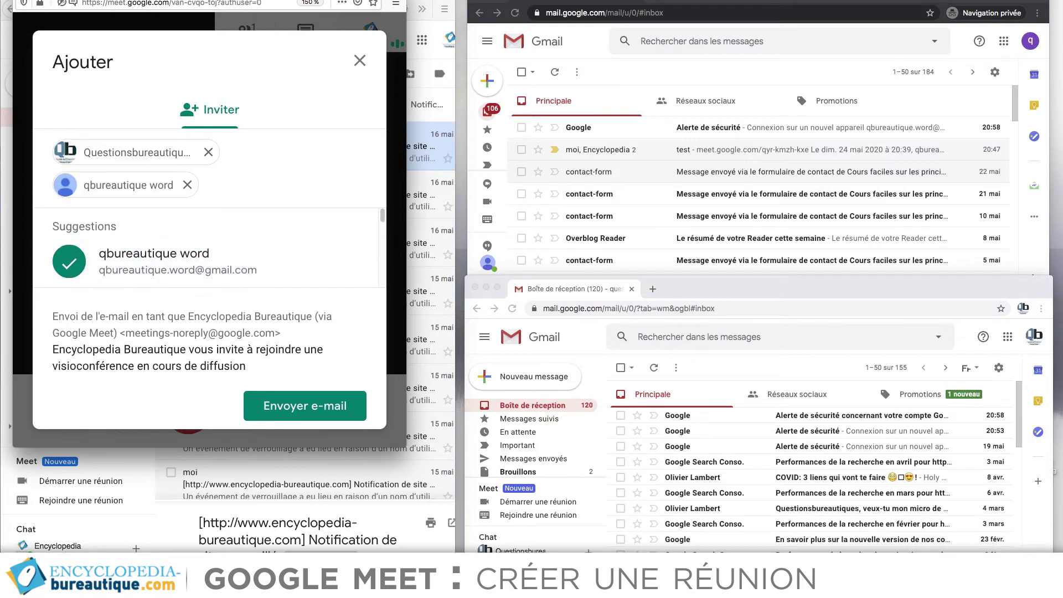
{"action": "left_click", "coordinate": [283, 427]}
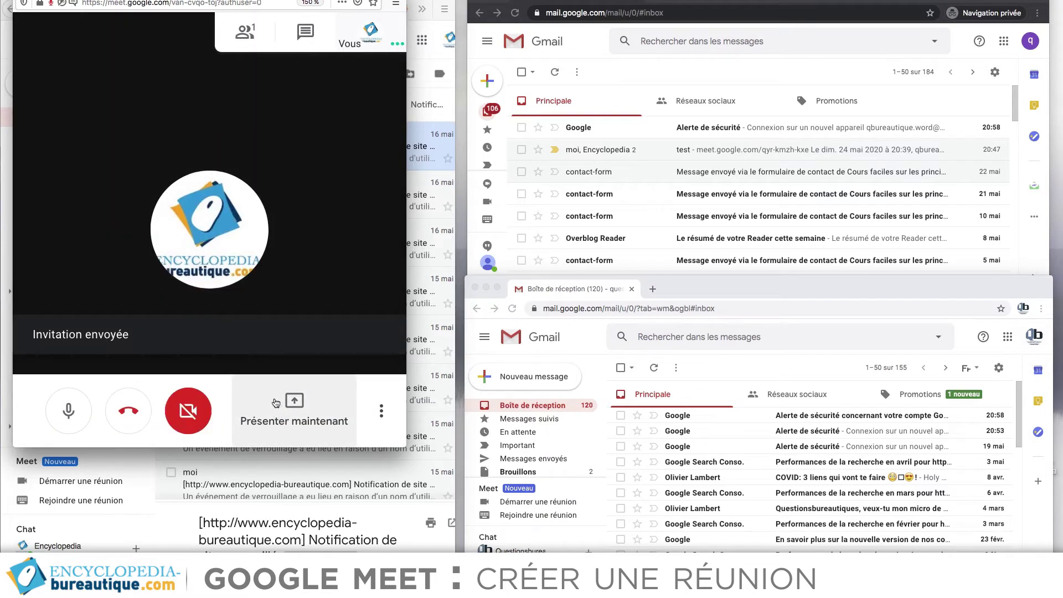
Step: In the private-browsing inbox, open the videoconference invitation, follow its link to the meeting, and dismiss the camera and microphone warning
{"action": "left_click", "coordinate": [770, 80]}
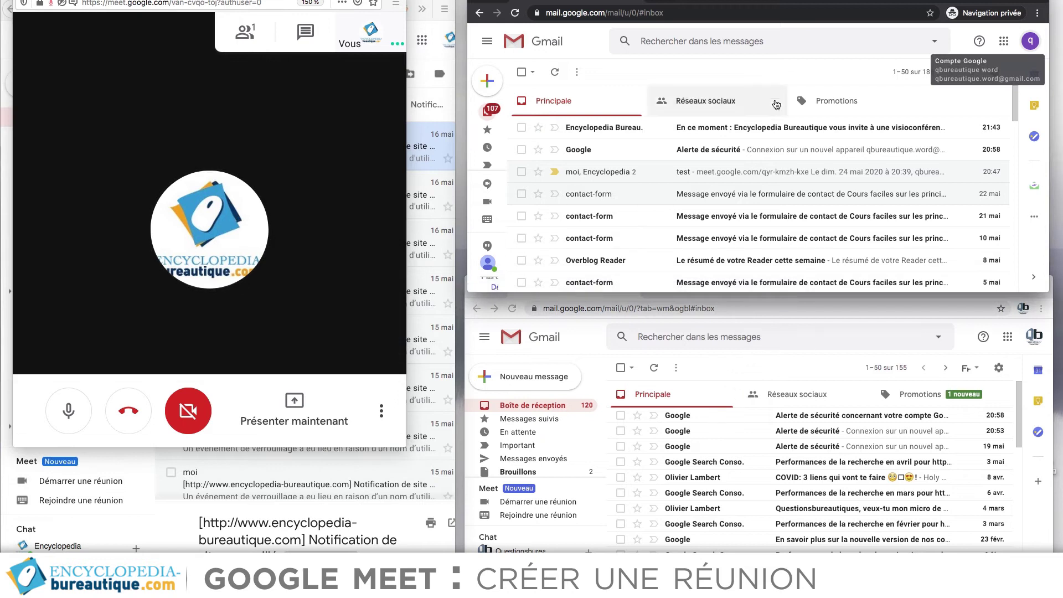
{"action": "left_click", "coordinate": [783, 138]}
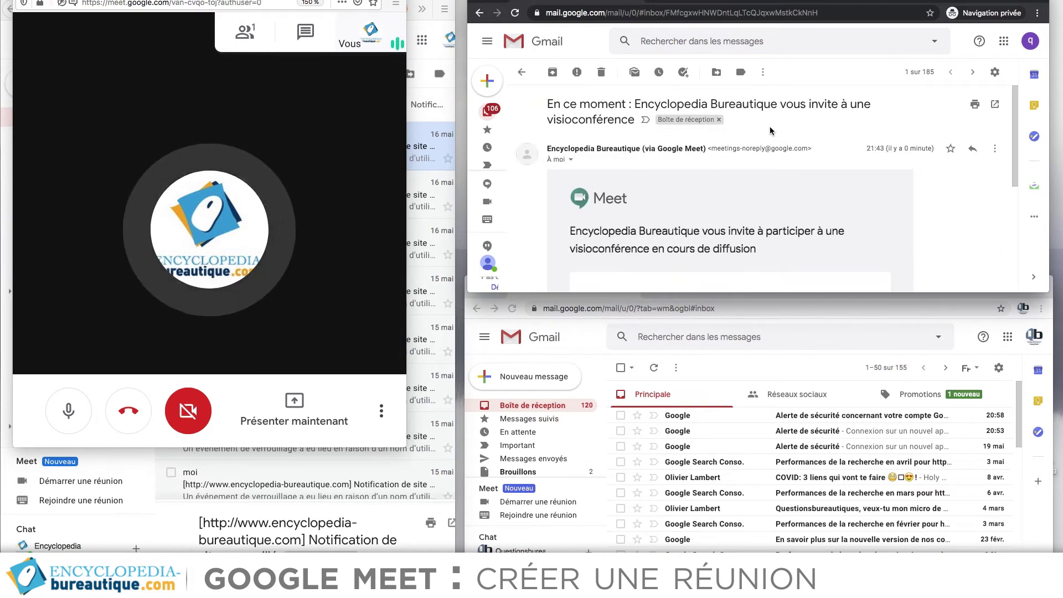
{"action": "scroll", "coordinate": [709, 199], "scroll_direction": "down", "scroll_amount": 3}
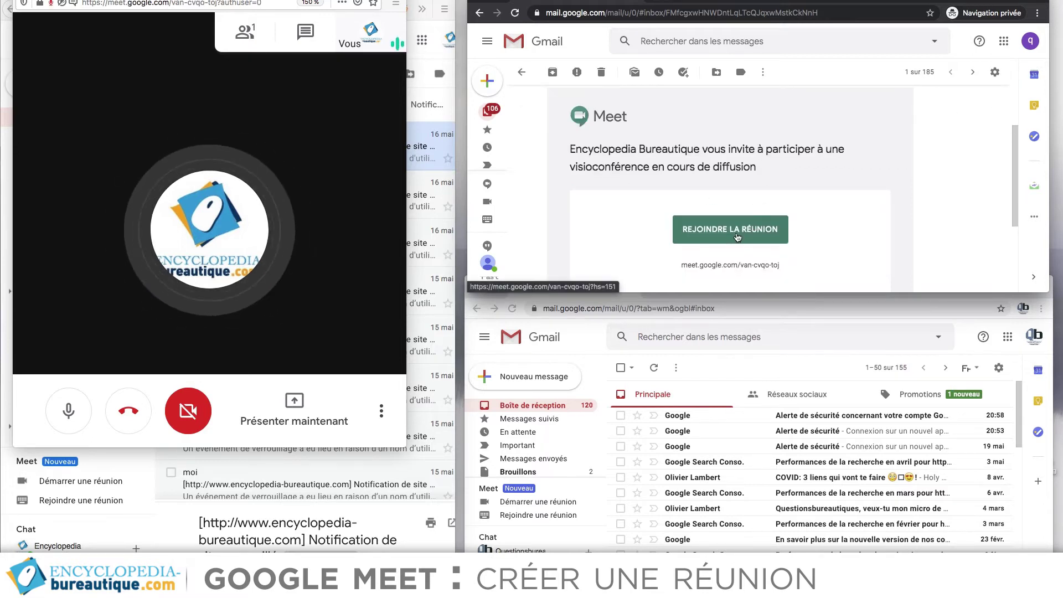
{"action": "left_click", "coordinate": [739, 230]}
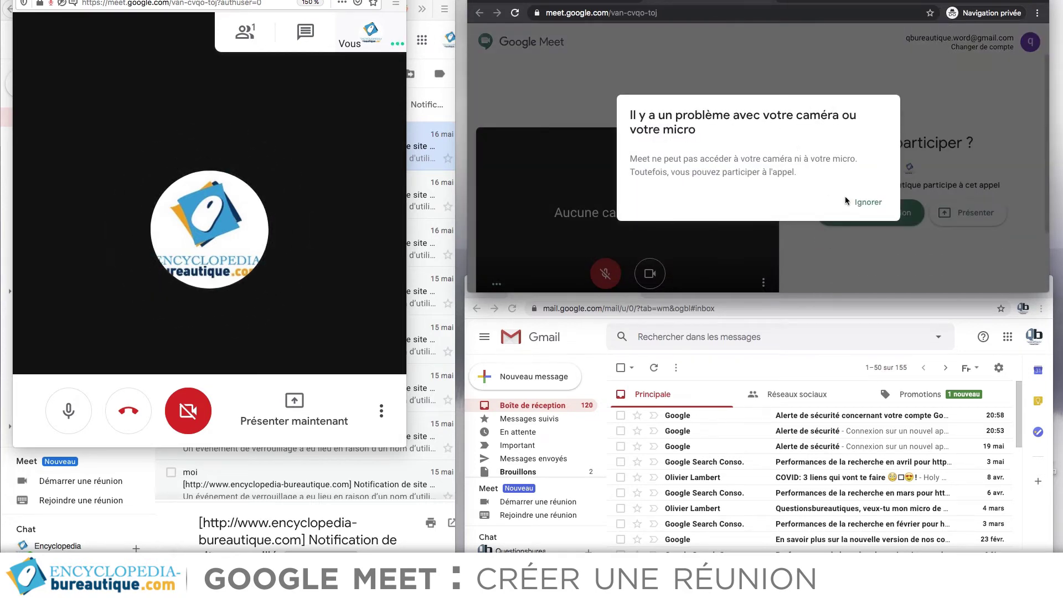
{"action": "left_click", "coordinate": [867, 203]}
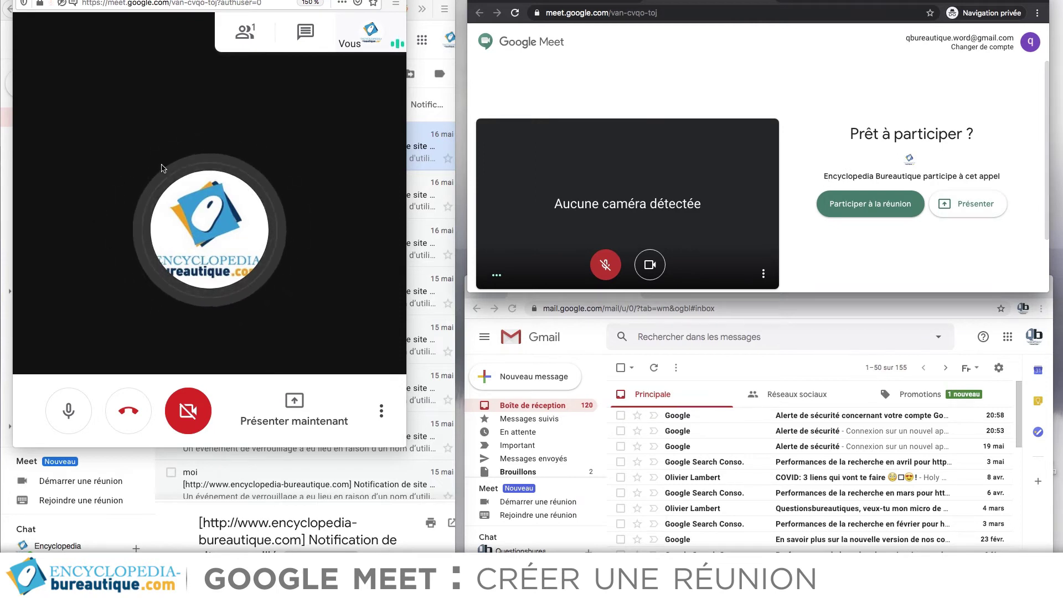
Step: In the Questionsbureautique tutoriaux Gmail window, refresh the inbox and open the videoconference invitation from Encyclopedia Bureautique
{"action": "left_click", "coordinate": [973, 182]}
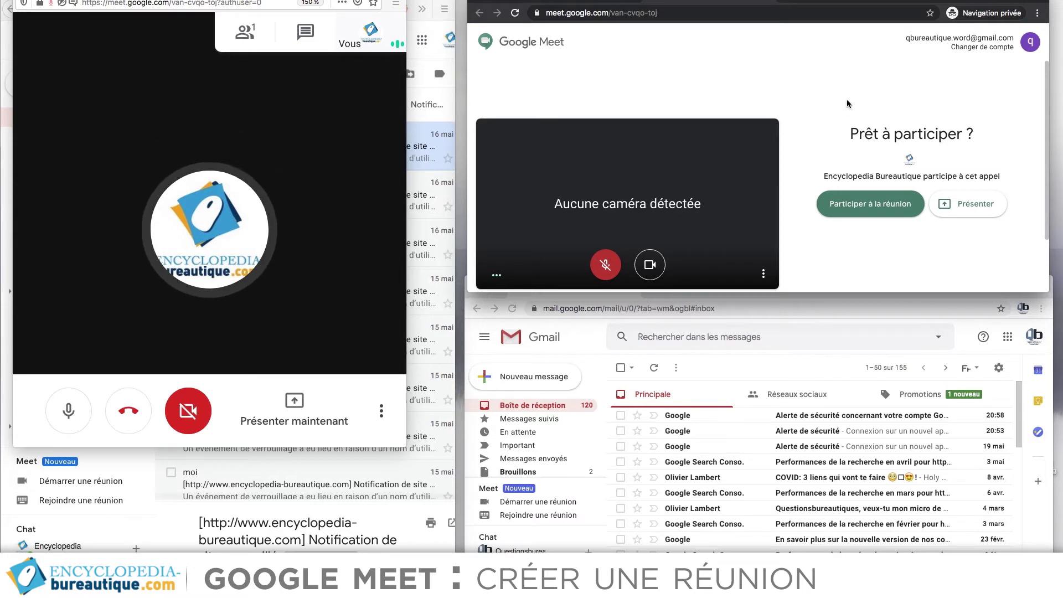
{"action": "left_click", "coordinate": [807, 360]}
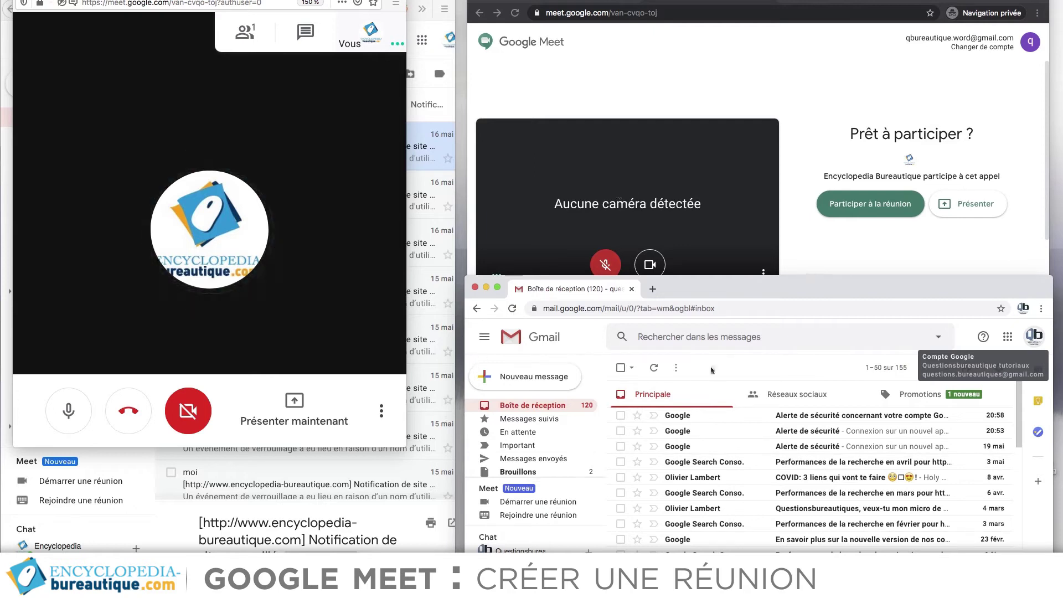
{"action": "left_click", "coordinate": [548, 408]}
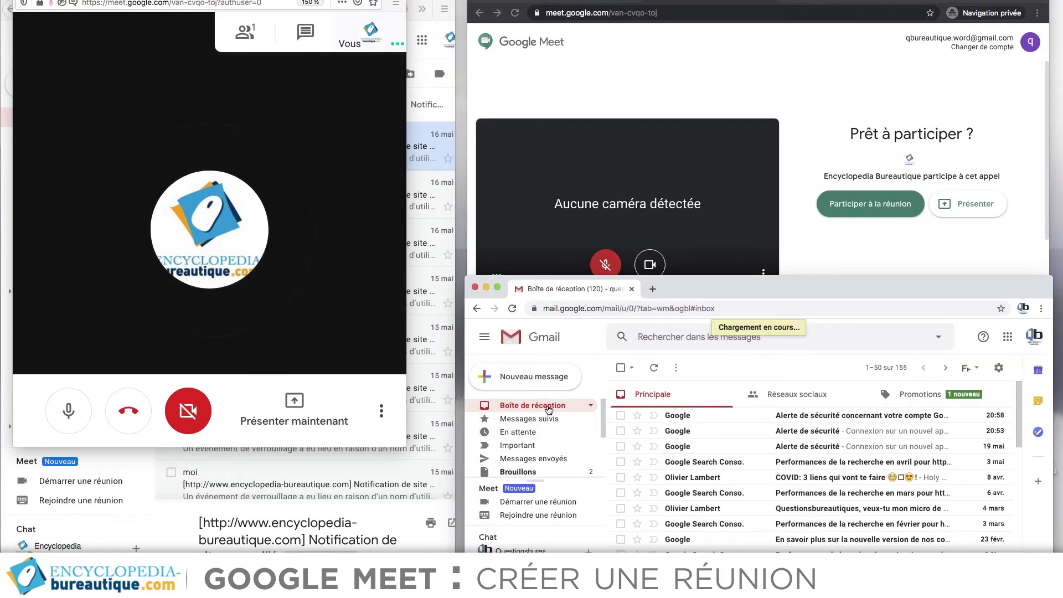
{"action": "left_click", "coordinate": [804, 416]}
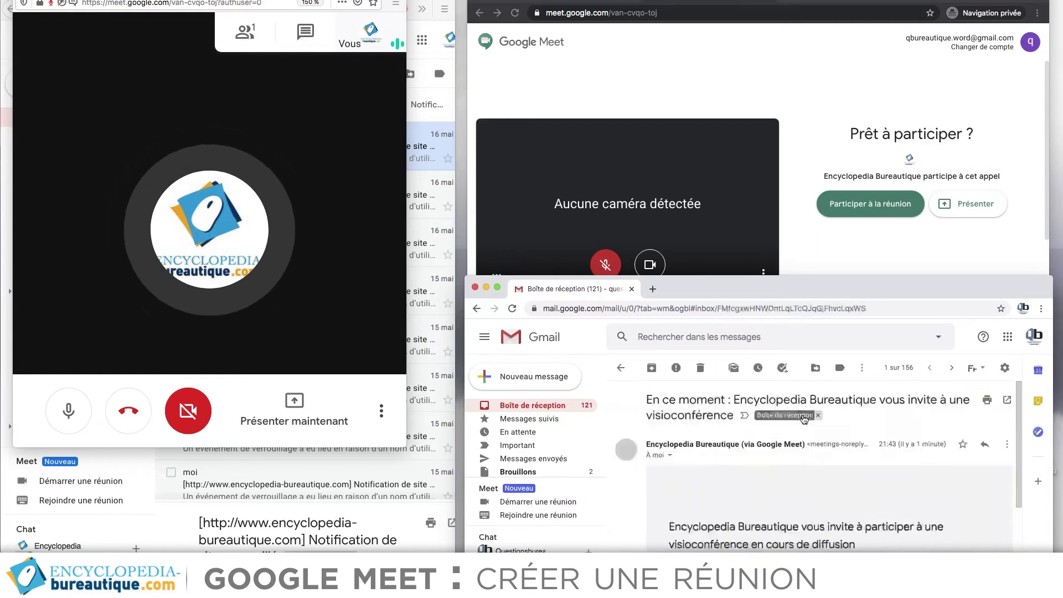
{"action": "scroll", "coordinate": [851, 467], "scroll_direction": "down", "scroll_amount": 3}
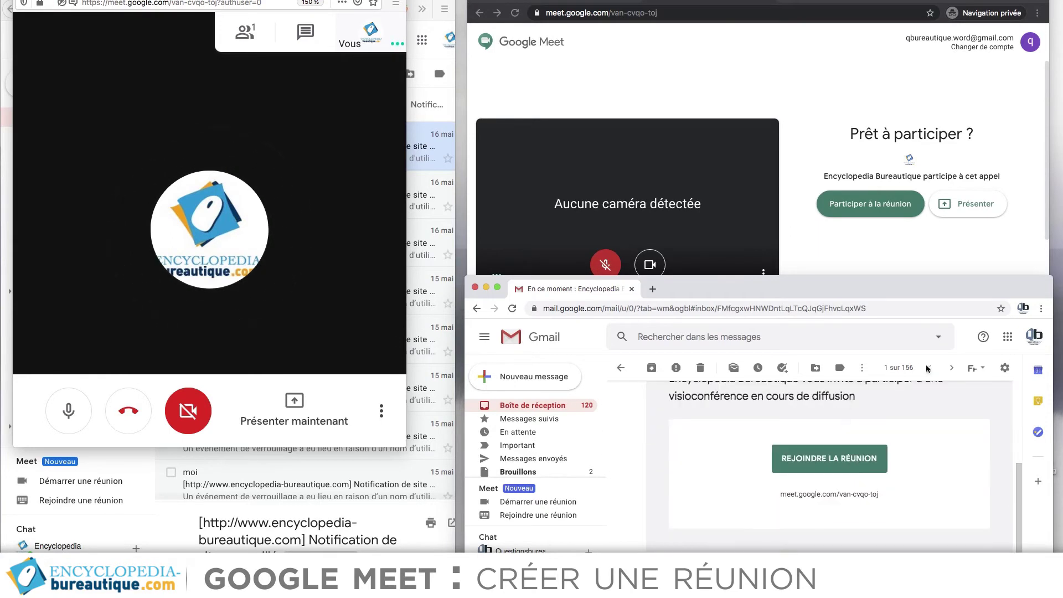
Step: Follow the invitation's link to the meeting and dismiss the camera and microphone warning
{"action": "left_click_drag", "start_coordinate": [935, 281], "coordinate": [933, 257]}
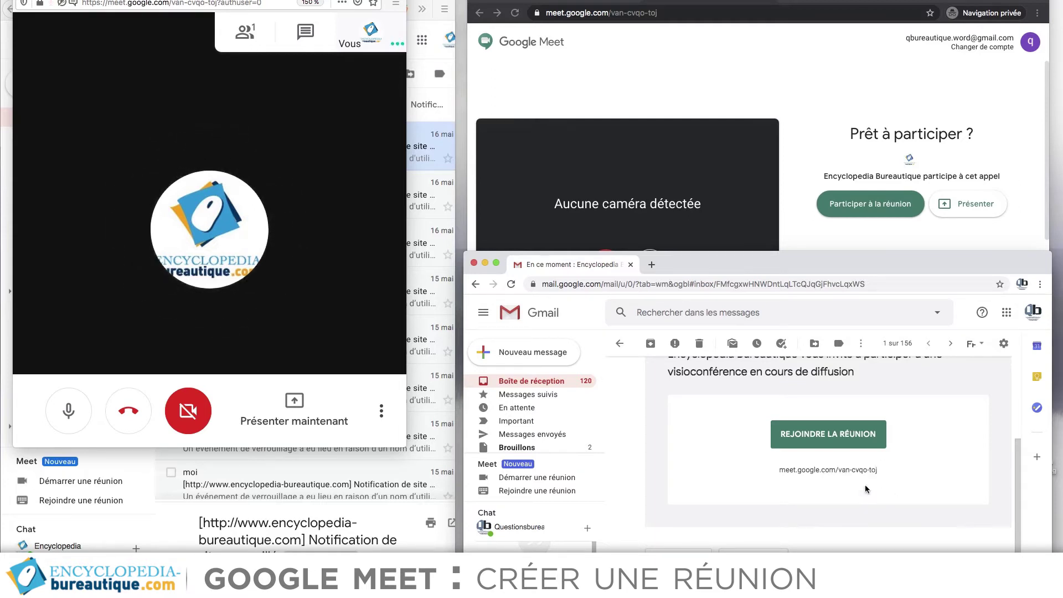
{"action": "scroll", "coordinate": [828, 400], "scroll_direction": "up", "scroll_amount": 5}
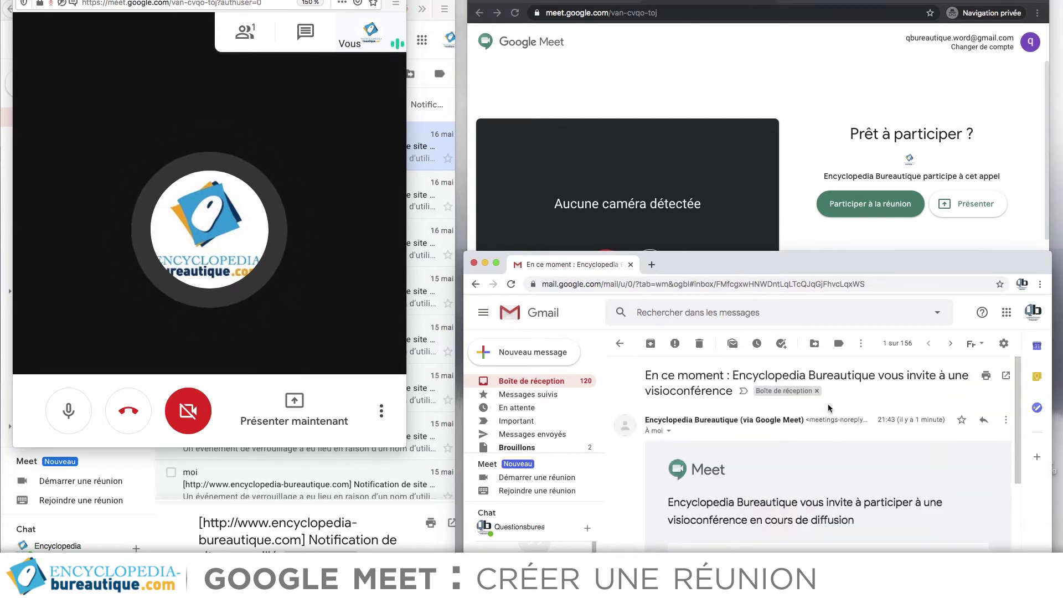
{"action": "scroll", "coordinate": [825, 500], "scroll_direction": "down", "scroll_amount": 1}
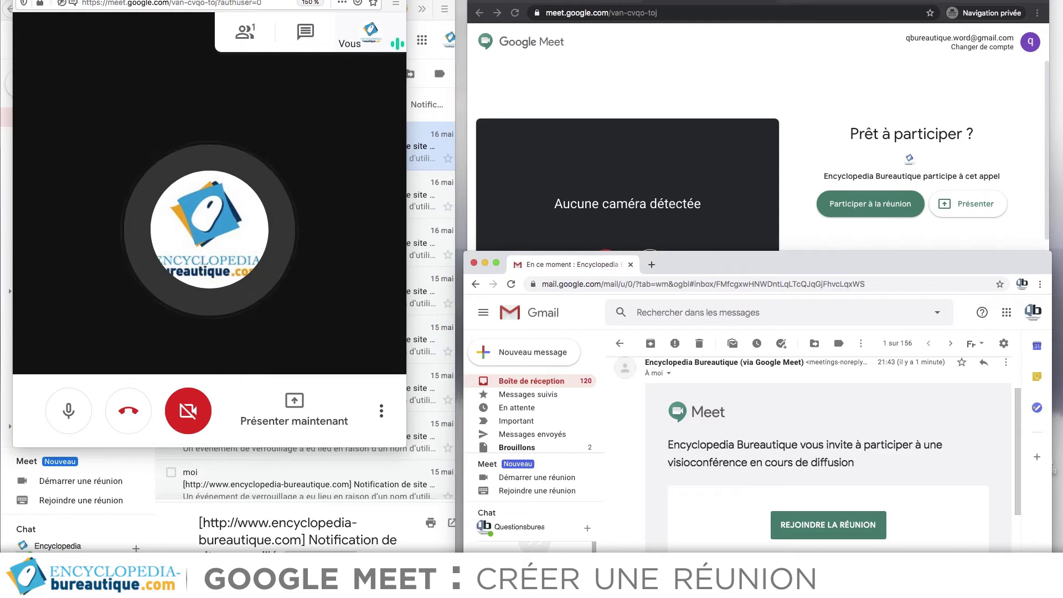
{"action": "scroll", "coordinate": [828, 454], "scroll_direction": "down", "scroll_amount": 1}
{"action": "left_click", "coordinate": [862, 530]}
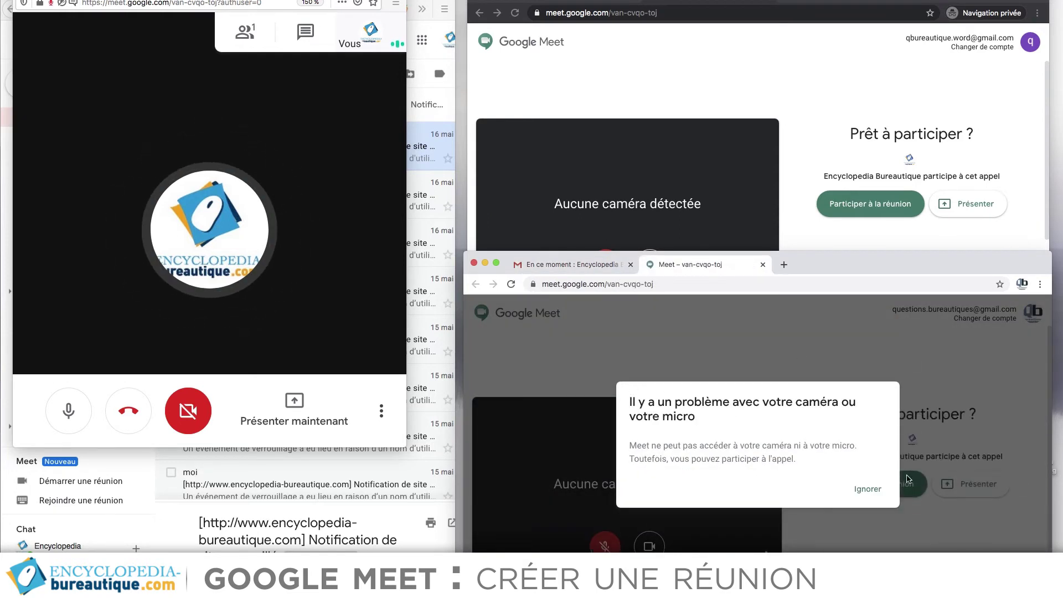
{"action": "left_click", "coordinate": [867, 490]}
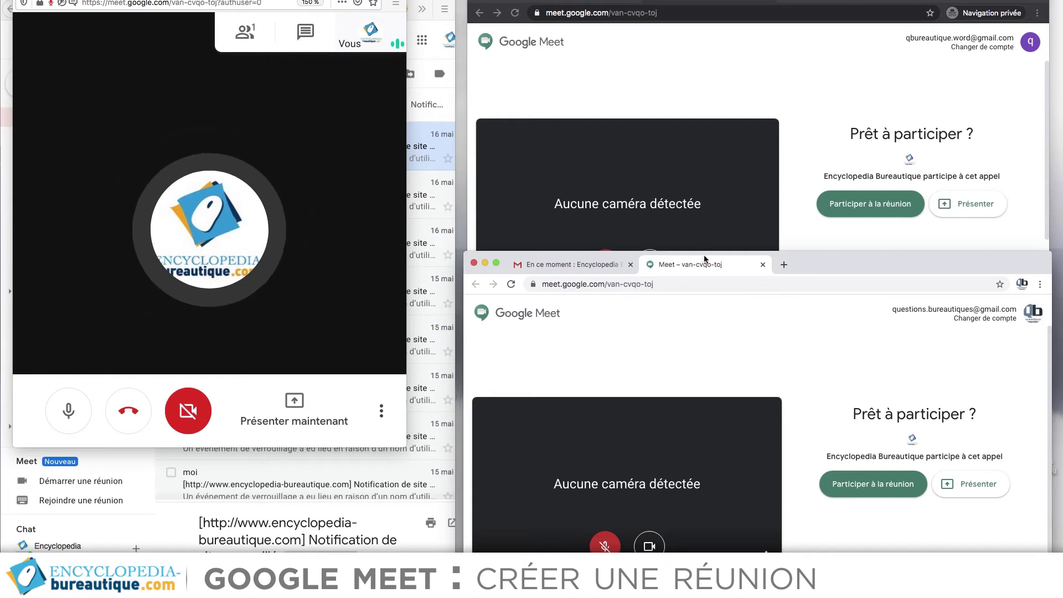
Step: Move the Questionsbureautique tutoriaux window below the private-browsing window and join the meeting from it
{"action": "left_click_drag", "start_coordinate": [939, 263], "coordinate": [935, 308]}
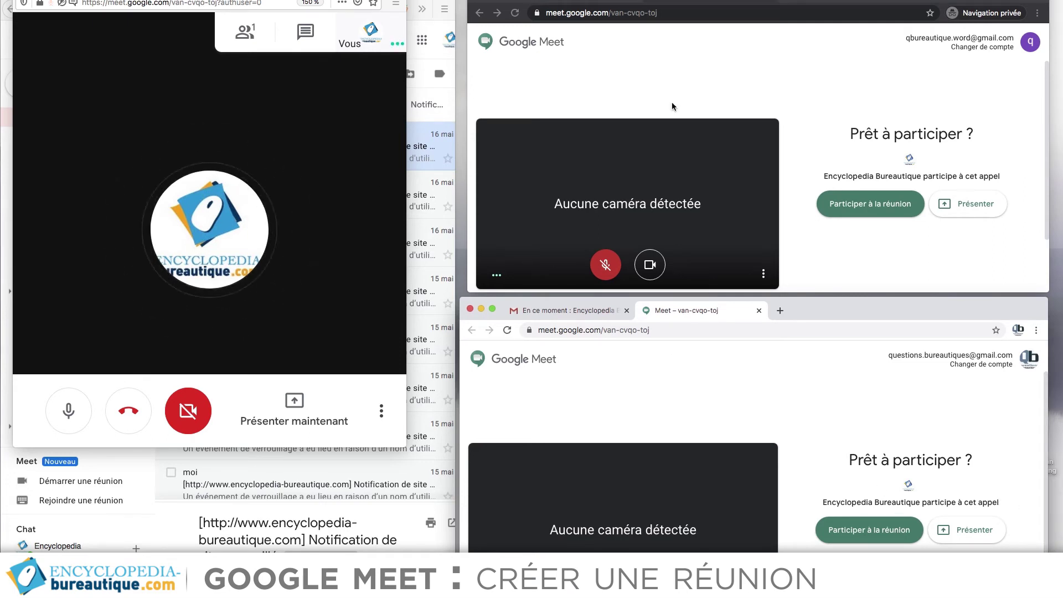
{"action": "left_click", "coordinate": [820, 86]}
{"action": "left_click", "coordinate": [894, 411]}
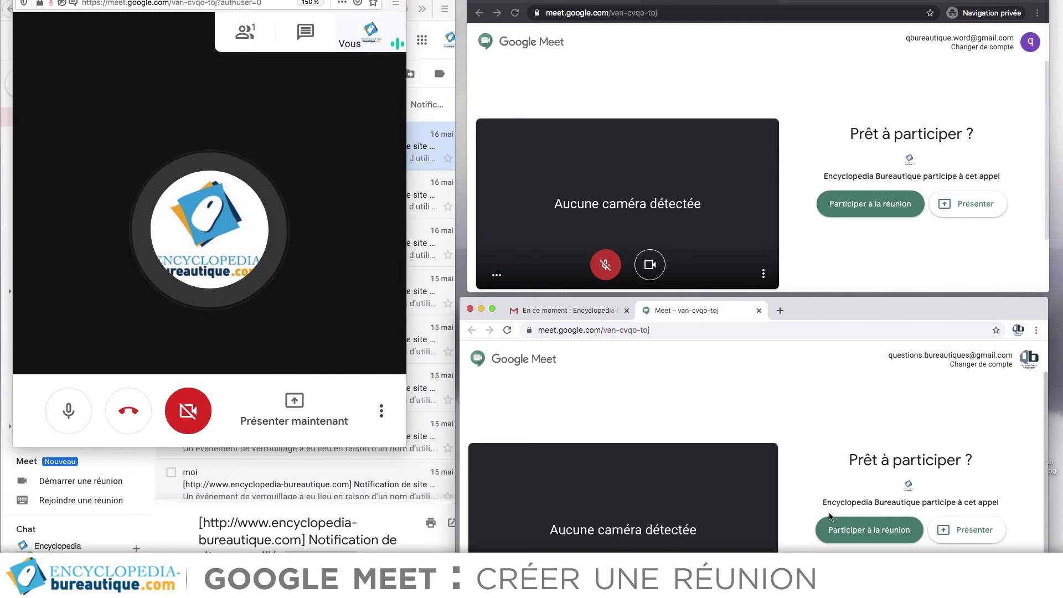
{"action": "left_click", "coordinate": [835, 531]}
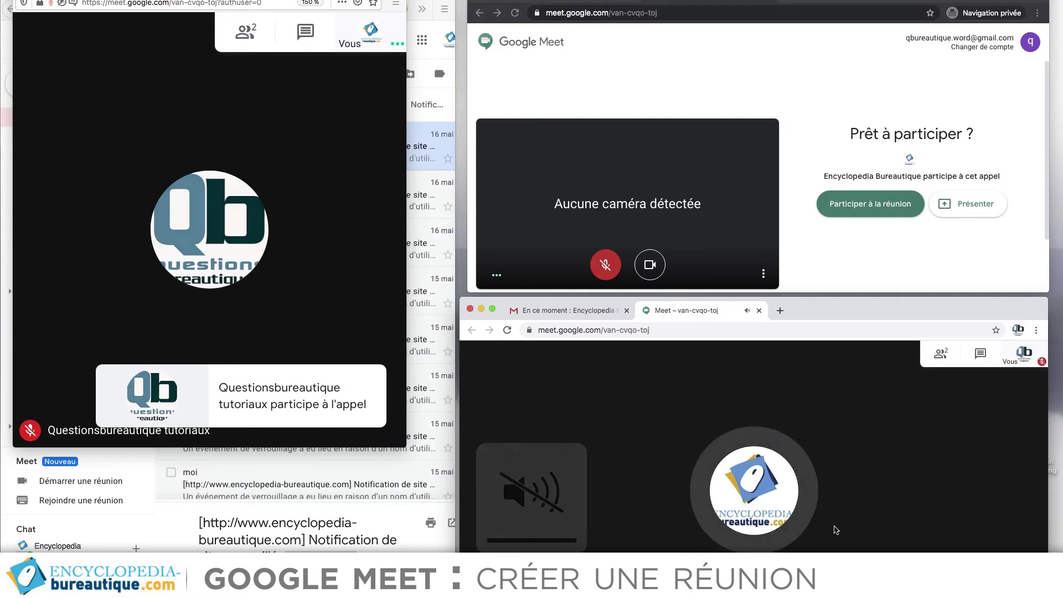
Step: Reposition the Questionsbureautique tutoriaux meeting window, bring the private-browsing window to the front, and join the meeting as qbureautique word
{"action": "left_click", "coordinate": [97, 102]}
{"action": "mouse_move", "coordinate": [191, 244]}
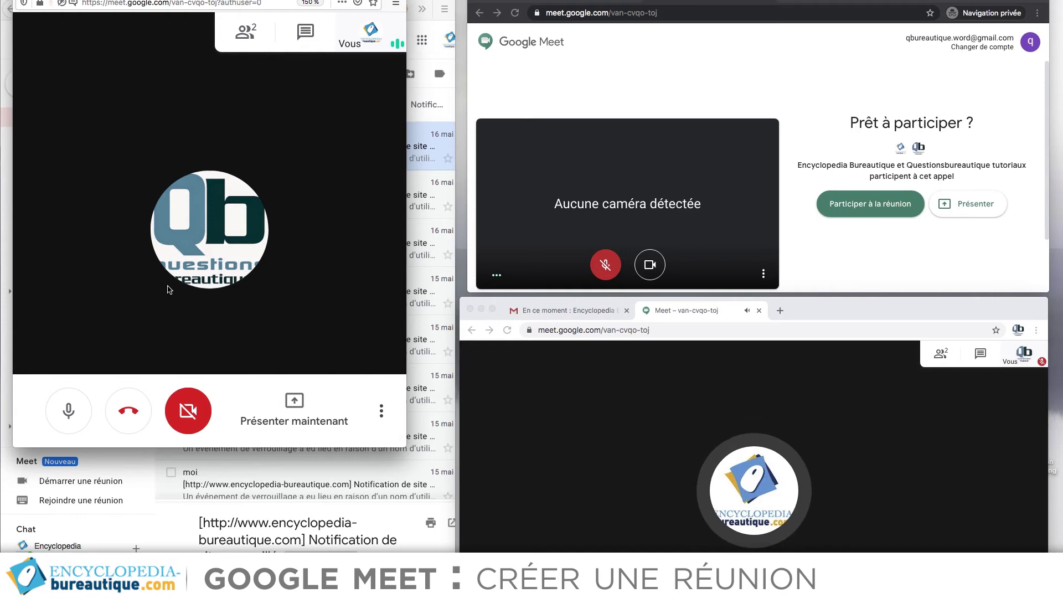
{"action": "left_click_drag", "start_coordinate": [832, 315], "coordinate": [823, 258]}
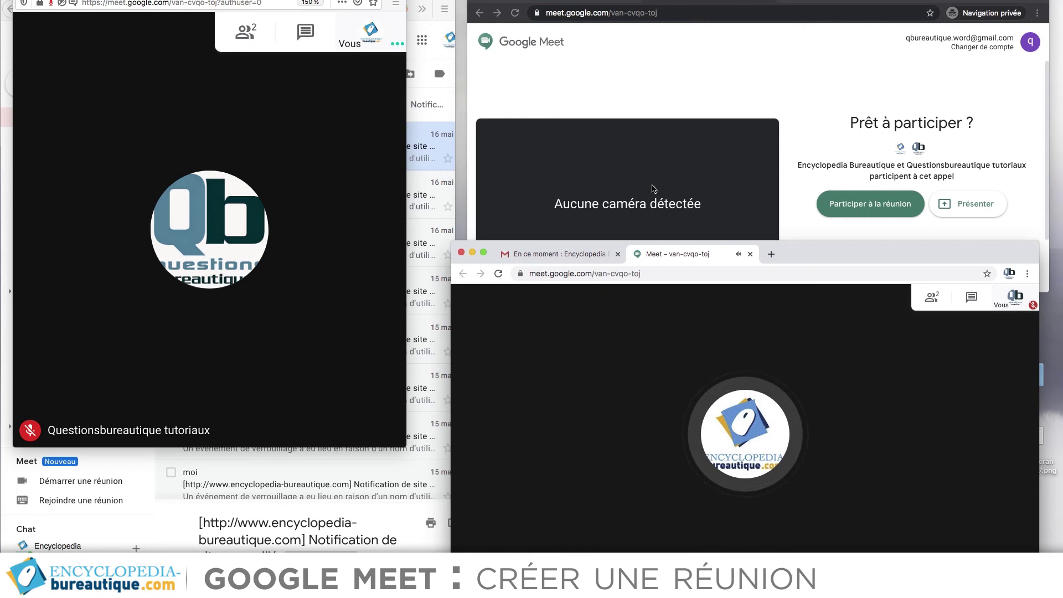
{"action": "left_click_drag", "start_coordinate": [866, 257], "coordinate": [857, 283]}
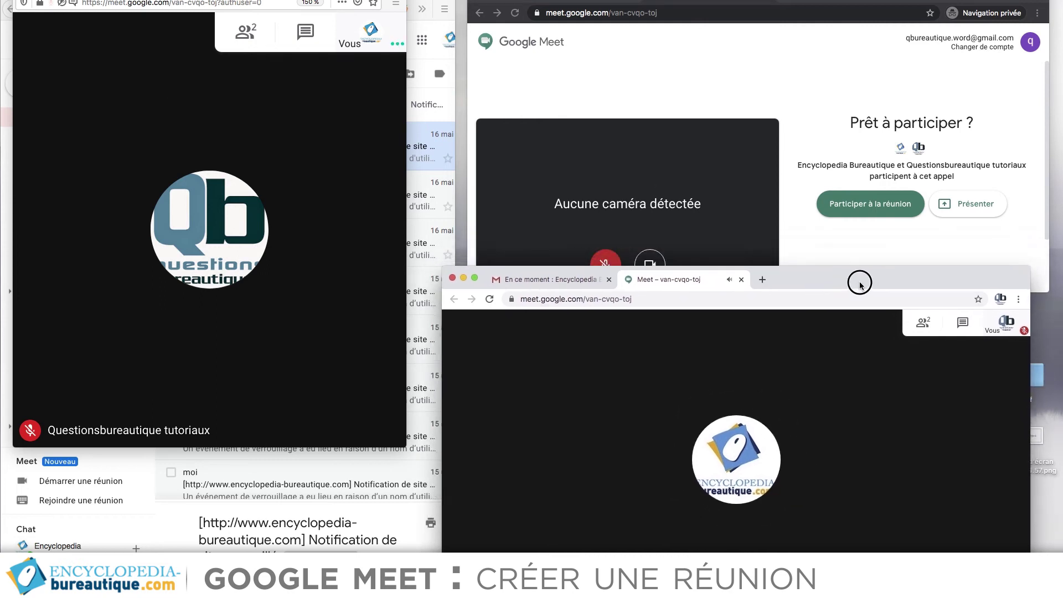
{"action": "left_click", "coordinate": [798, 93]}
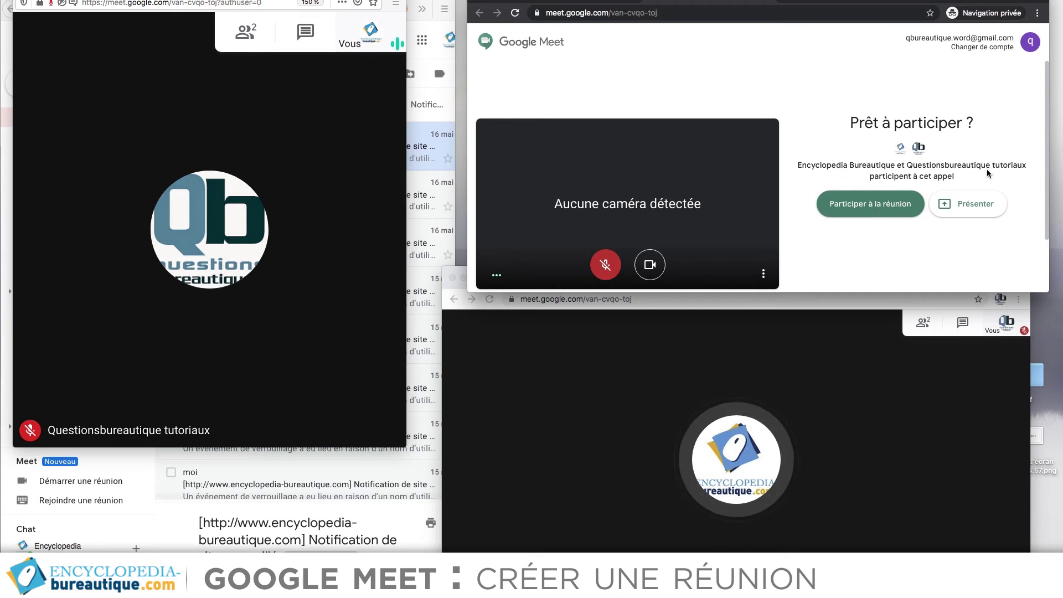
{"action": "left_click", "coordinate": [898, 203]}
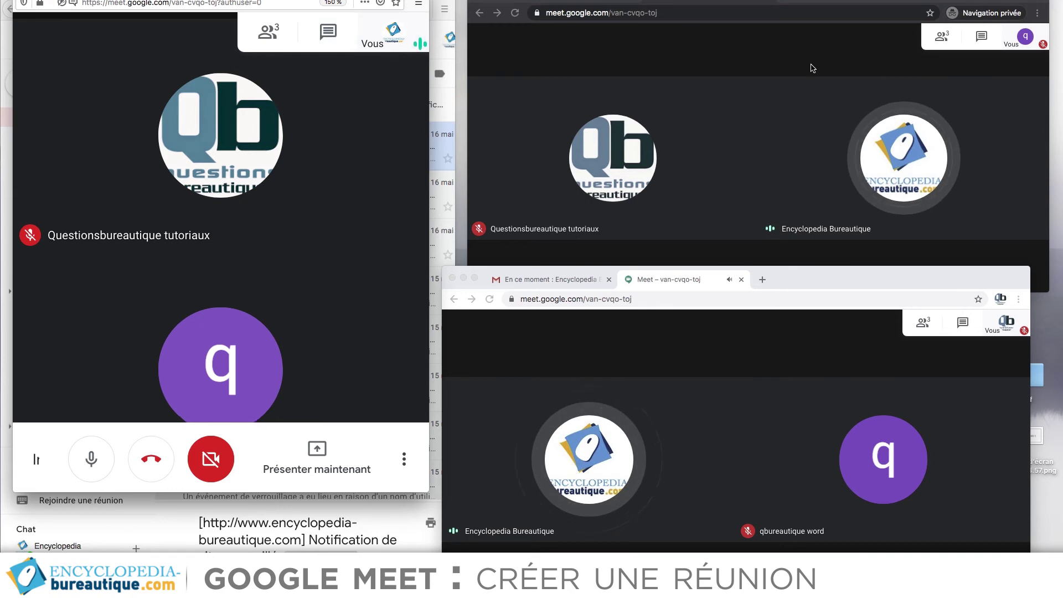
Step: Open the meeting chat in the private-browsing window and send the message "bonjour" to the participants
{"action": "left_click", "coordinate": [984, 38]}
{"action": "left_click", "coordinate": [984, 38]}
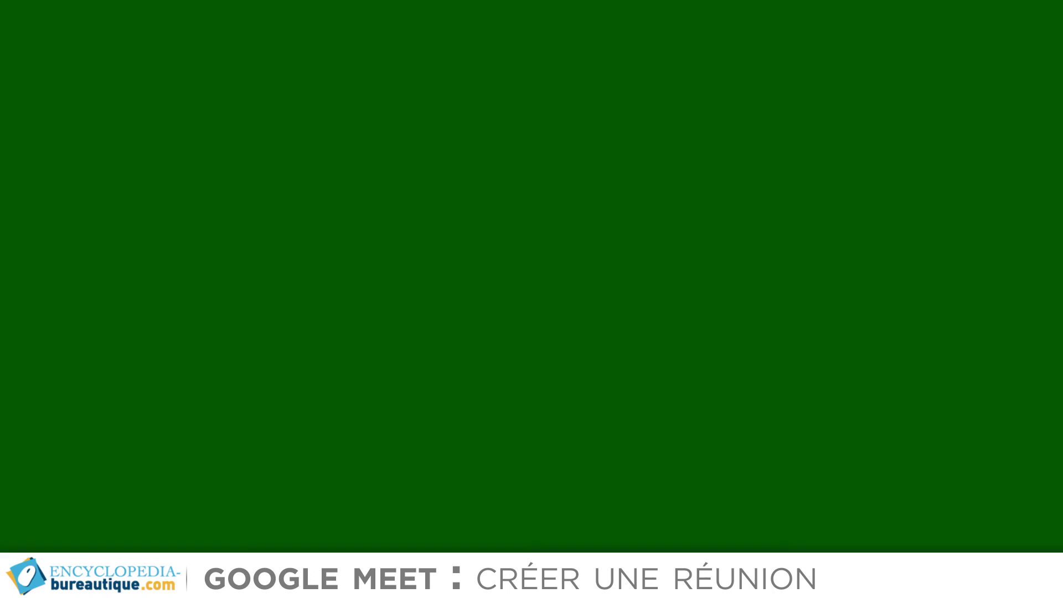
{"action": "type", "text": "bonjour"}
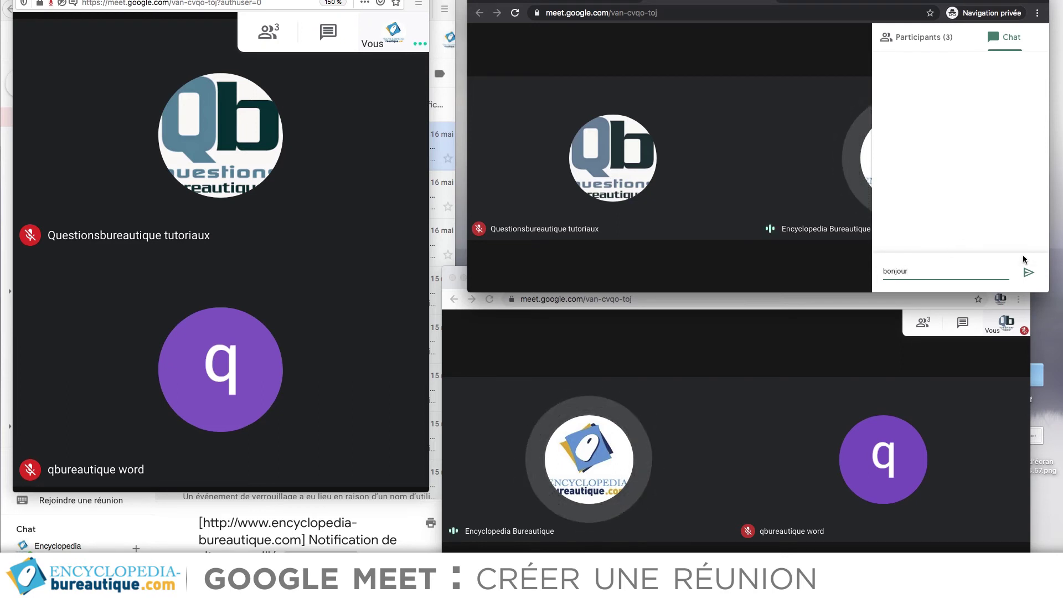
{"action": "left_click", "coordinate": [1029, 273]}
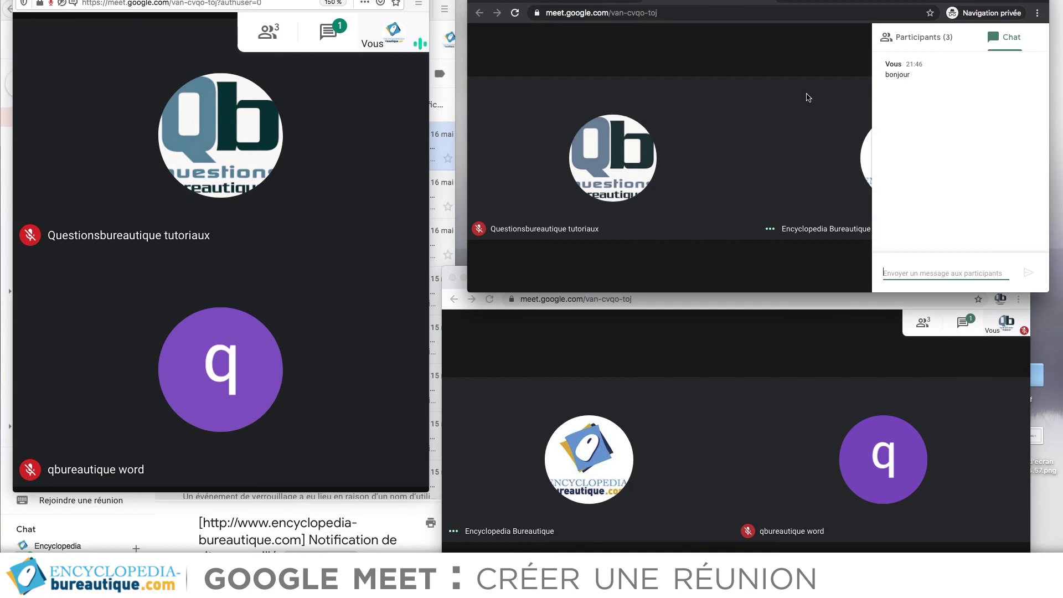
{"action": "mouse_move", "coordinate": [737, 269]}
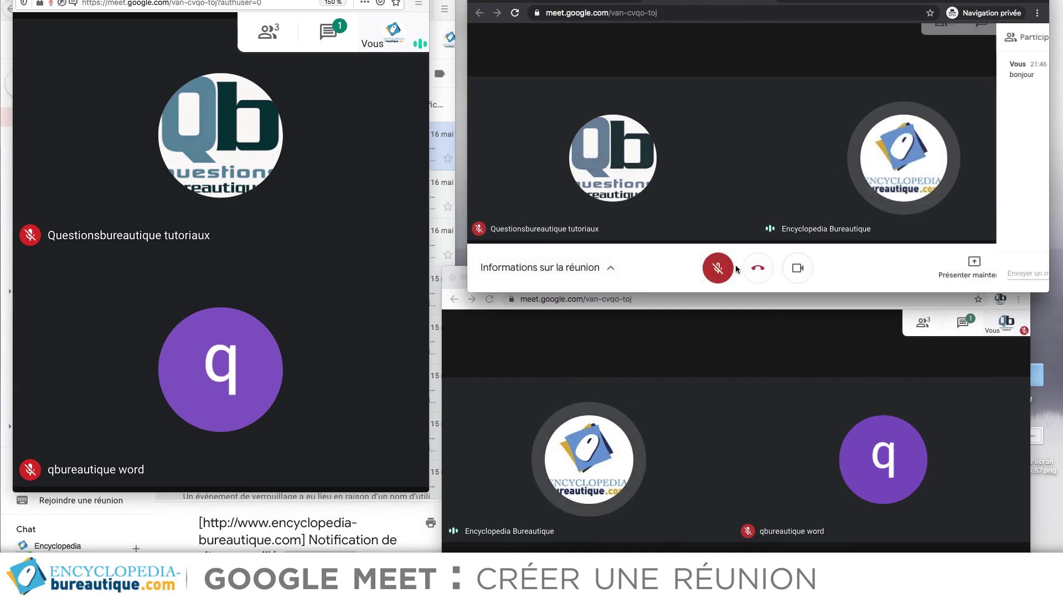